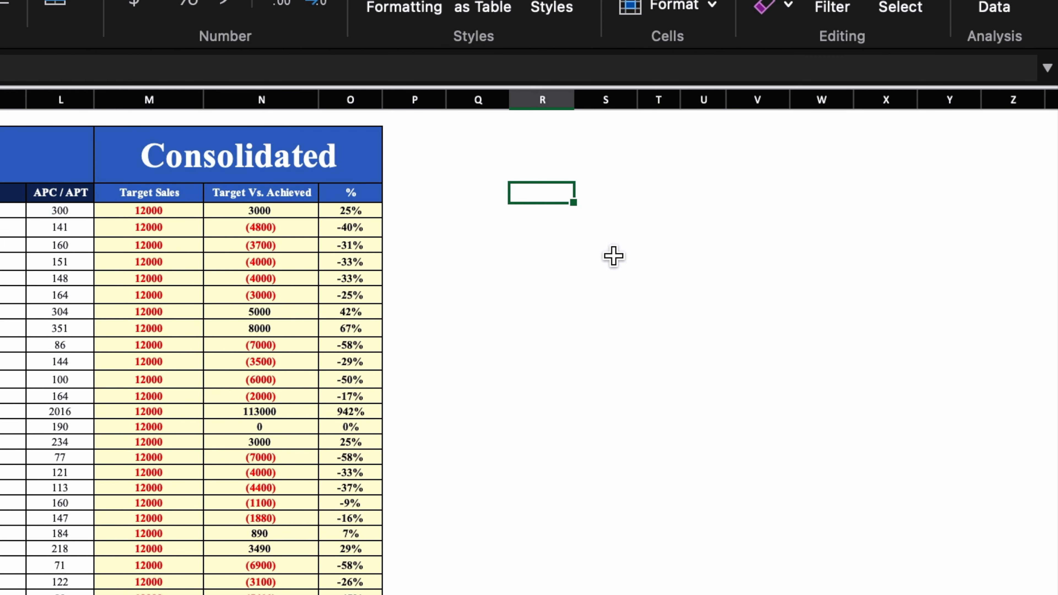
# Enter the header Name in cell R3 and fill the months Jan to Dec below it in R4:R15.
pyautogui.write('Name')
pyautogui.press('Return')
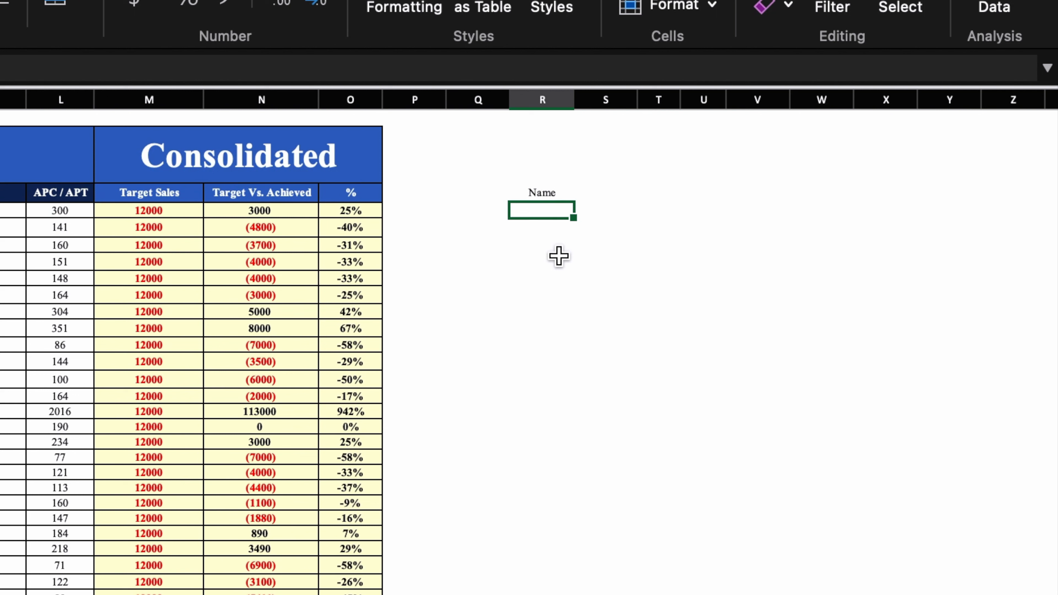
pyautogui.write('Jan')
pyautogui.press('Return')
pyautogui.click(543, 214)
pyautogui.moveTo(576, 222); pyautogui.dragTo(576, 407)
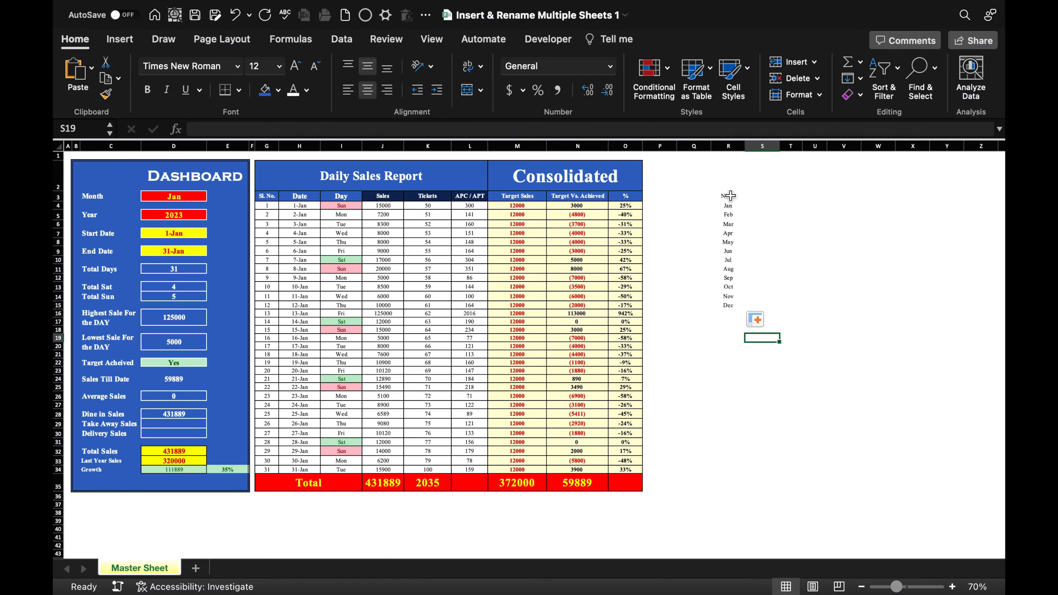
# Create a PivotTable from the month list R3:R15, placed on the existing Master Sheet at cell T3.
pyautogui.moveTo(731, 195); pyautogui.dragTo(735, 303)
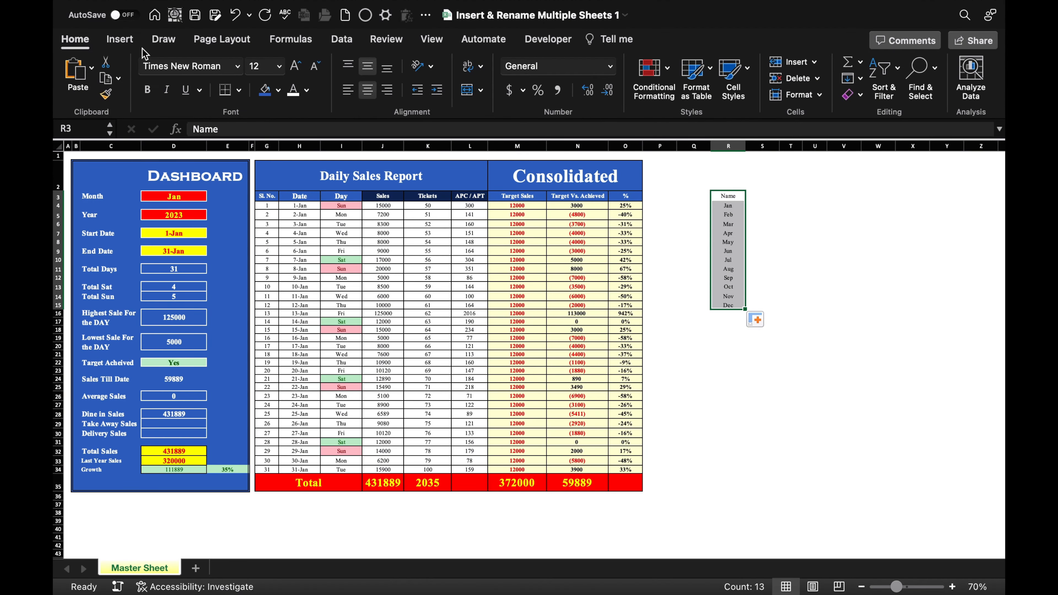
pyautogui.click(128, 41)
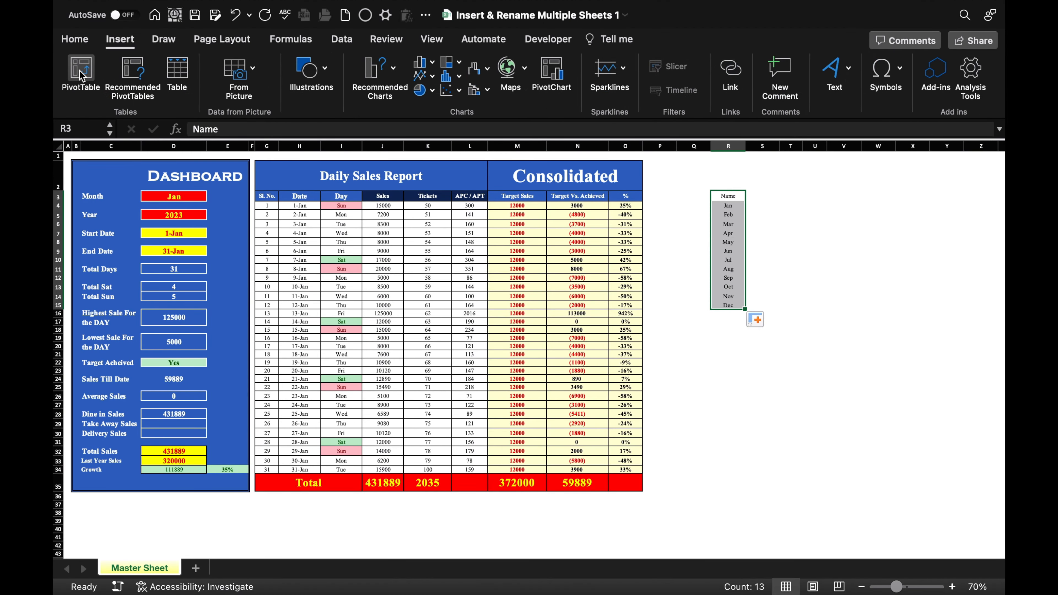
pyautogui.click(81, 73)
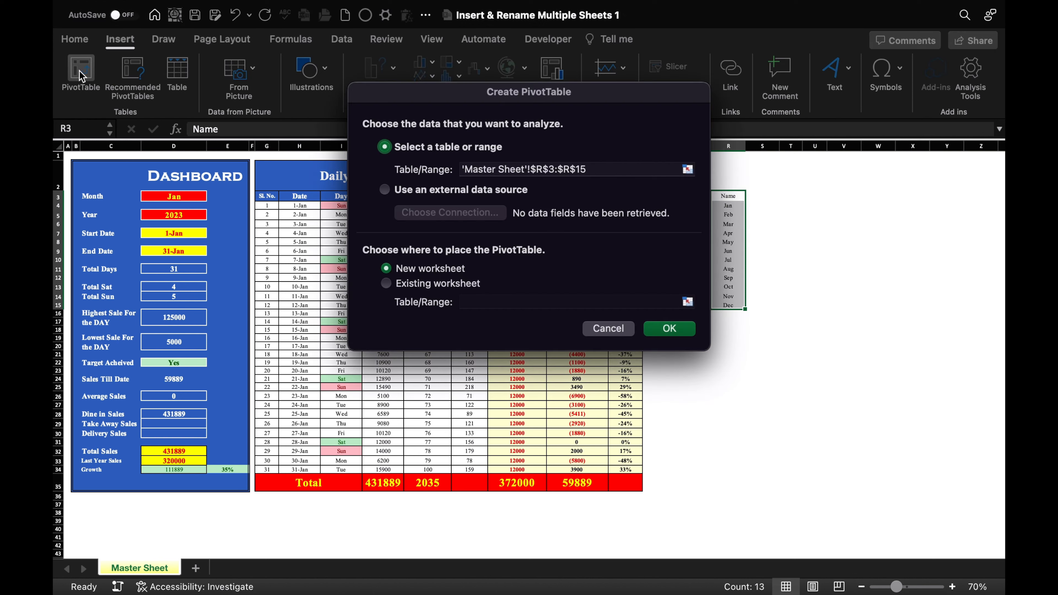
pyautogui.click(387, 284)
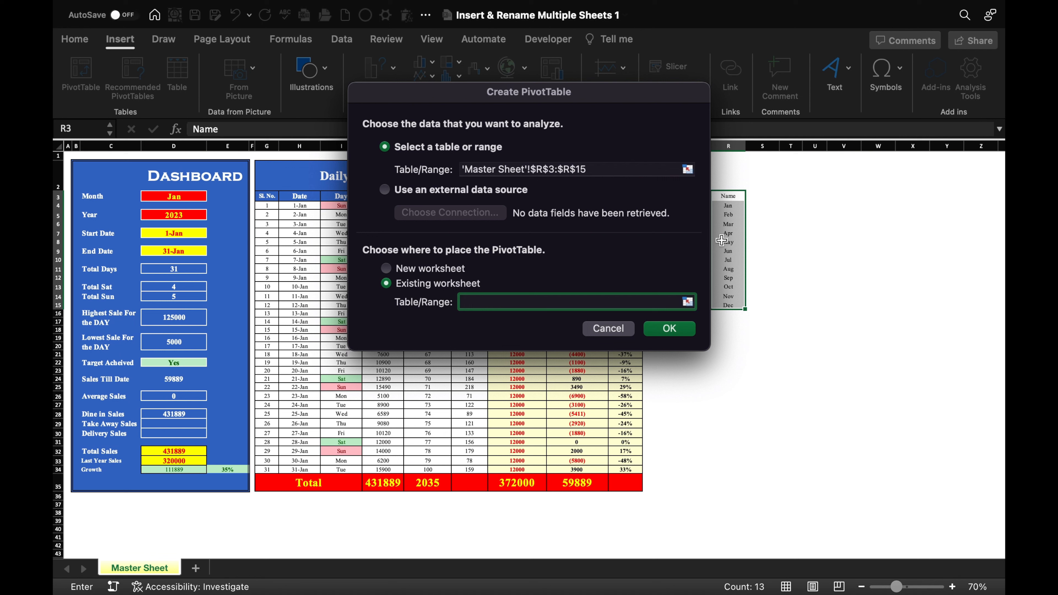
pyautogui.click(788, 200)
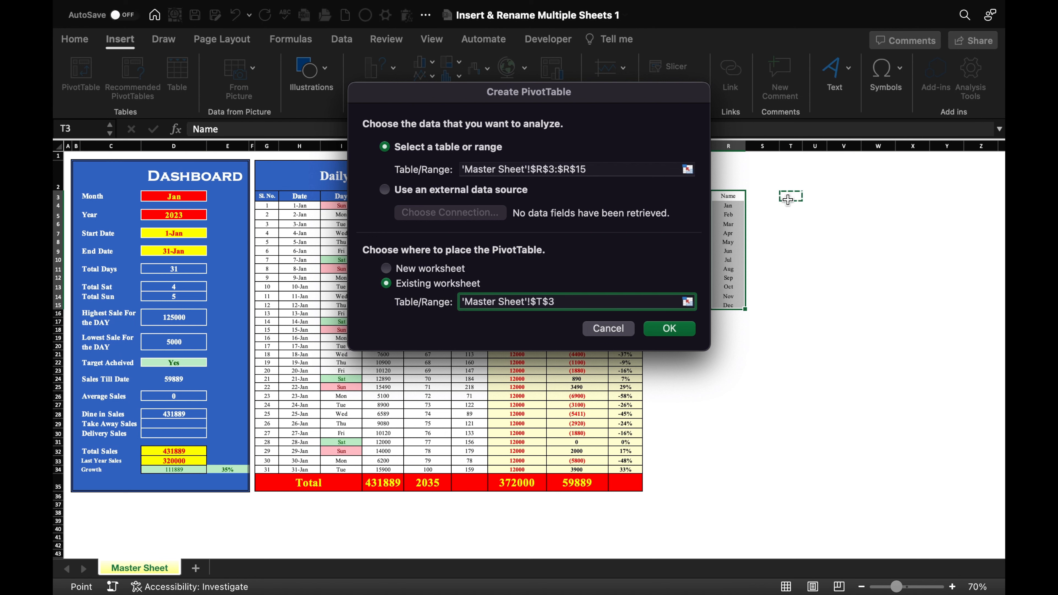
pyautogui.click(665, 330)
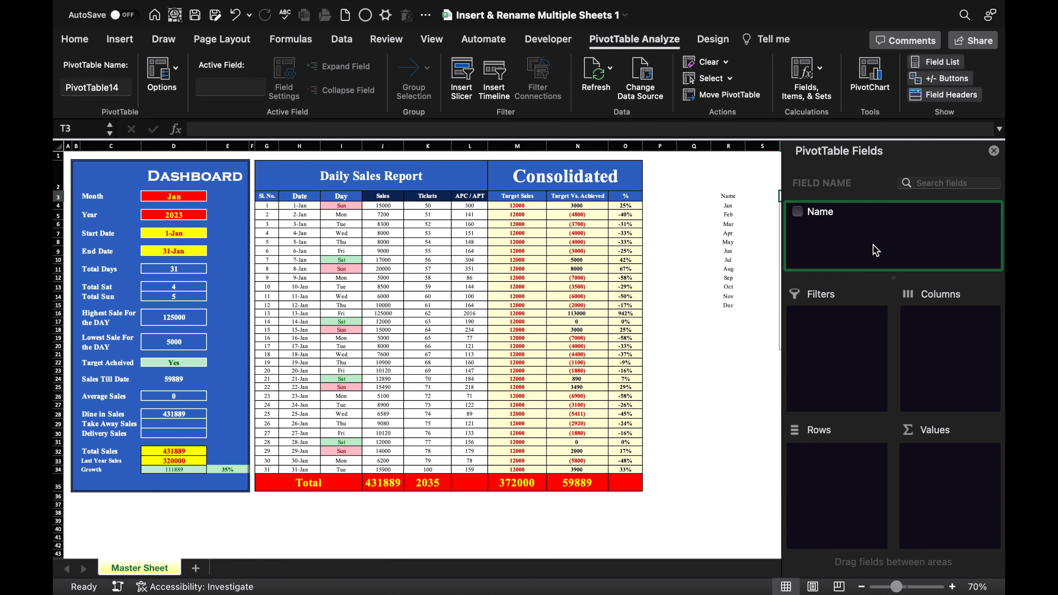
# Add the Name field as the PivotTable's report filter and generate a separate sheet for each month with Show Report Filter Pages.
pyautogui.click(865, 218)
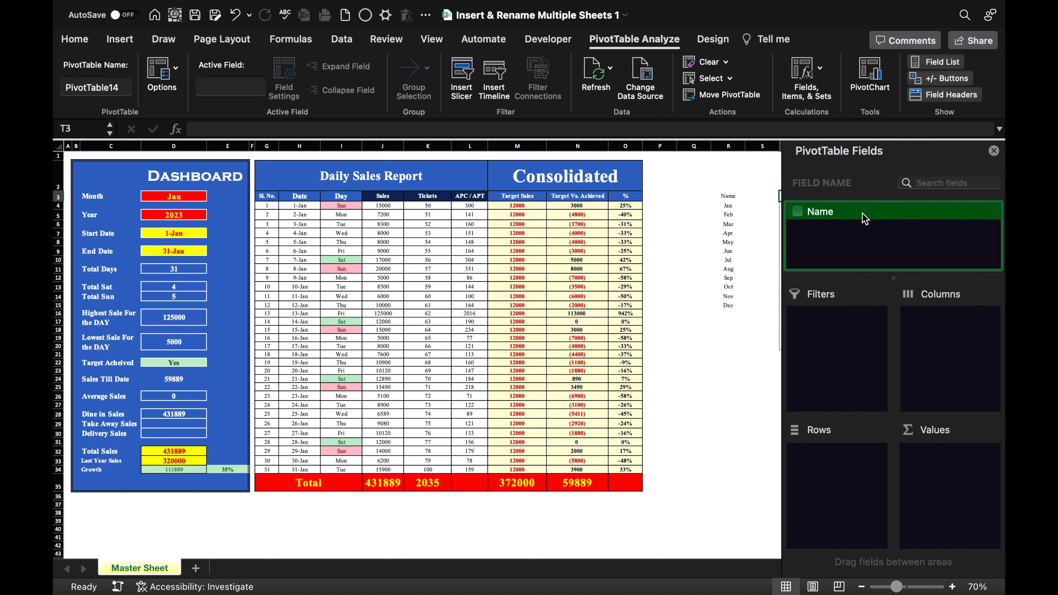
pyautogui.moveTo(865, 218); pyautogui.dragTo(852, 354)
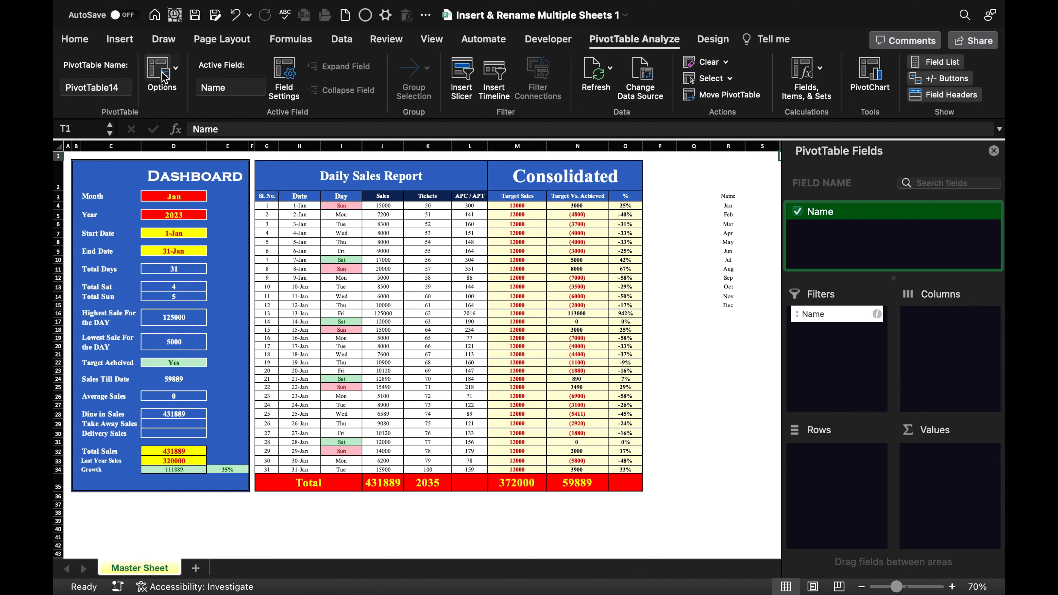
pyautogui.click(177, 72)
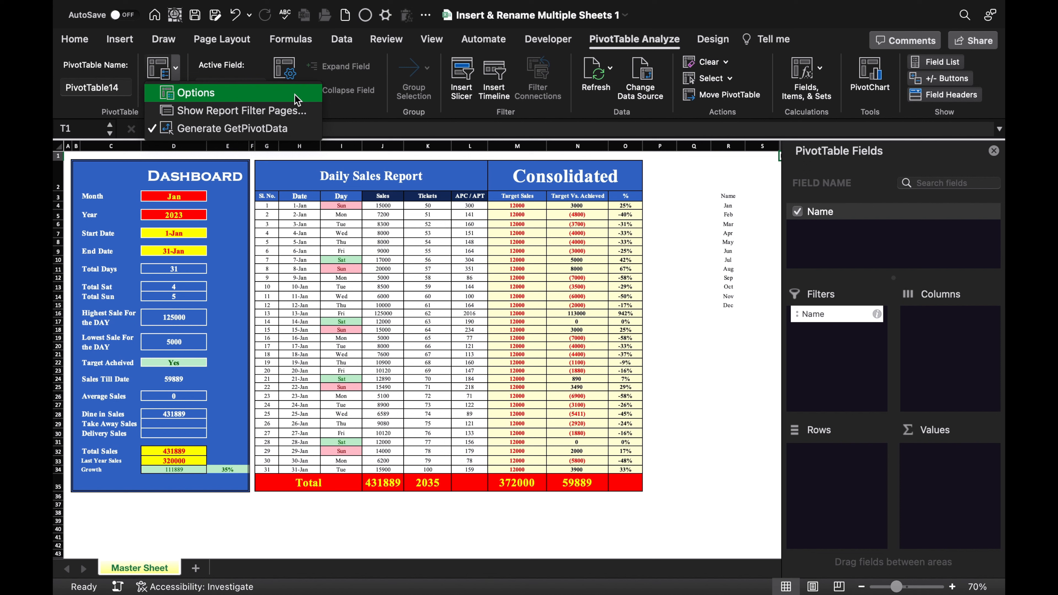
pyautogui.click(305, 116)
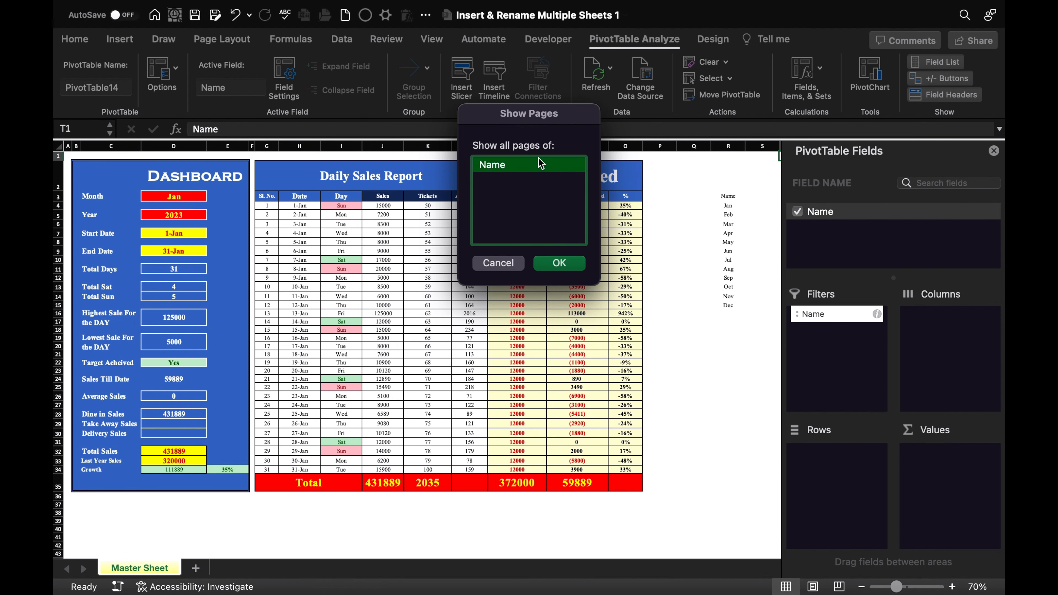
pyautogui.click(559, 263)
pyautogui.click(994, 151)
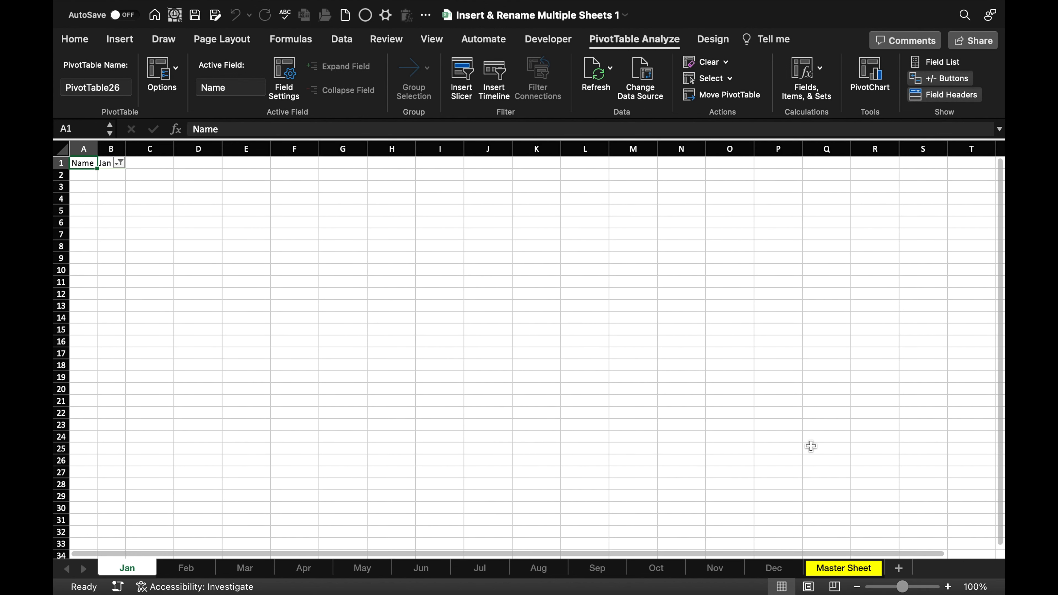
# Move Master Sheet in front of the Jan sheet and delete its helper columns R to U holding the month list and PivotTable.
pyautogui.click(850, 567)
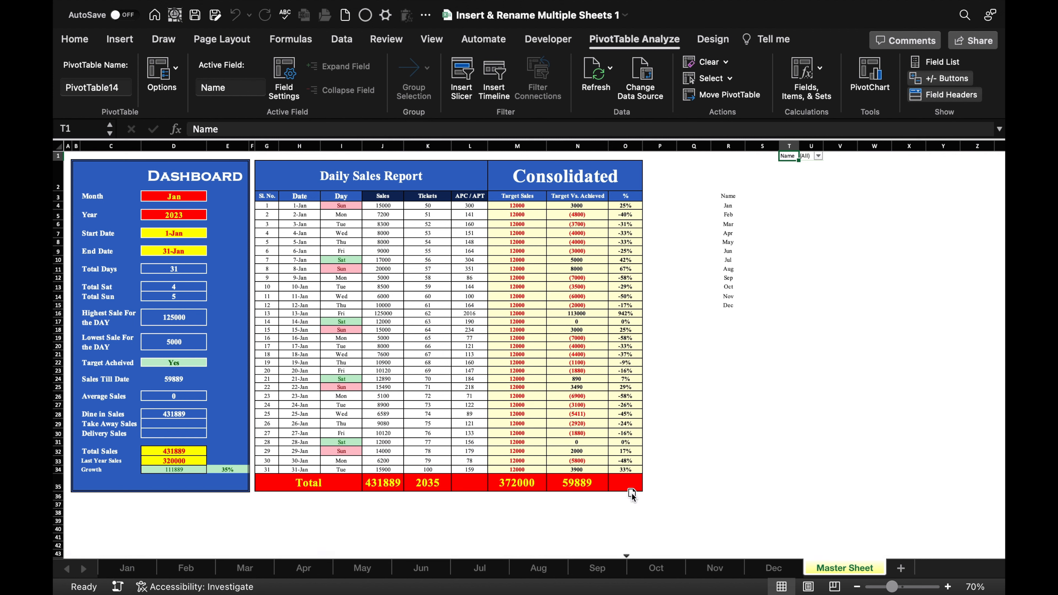
pyautogui.moveTo(623, 494); pyautogui.dragTo(106, 567)
pyautogui.click(810, 249)
pyautogui.moveTo(728, 146); pyautogui.dragTo(820, 156)
pyautogui.rightClick(811, 150)
pyautogui.click(867, 246)
pyautogui.click(694, 313)
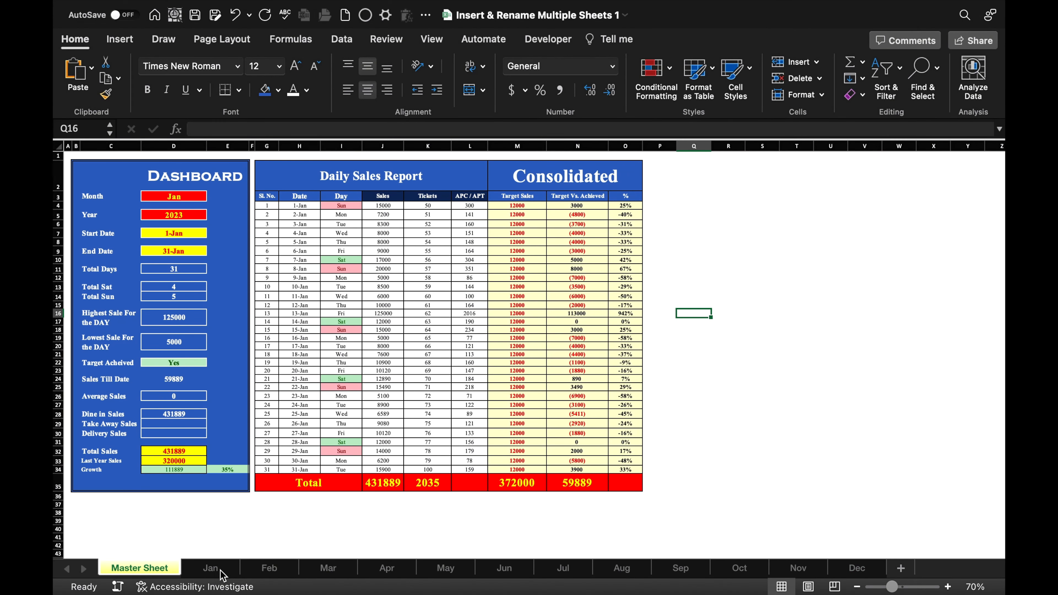
# Group the Jan to Dec sheets and clear all their cell contents at once.
pyautogui.click(210, 569)
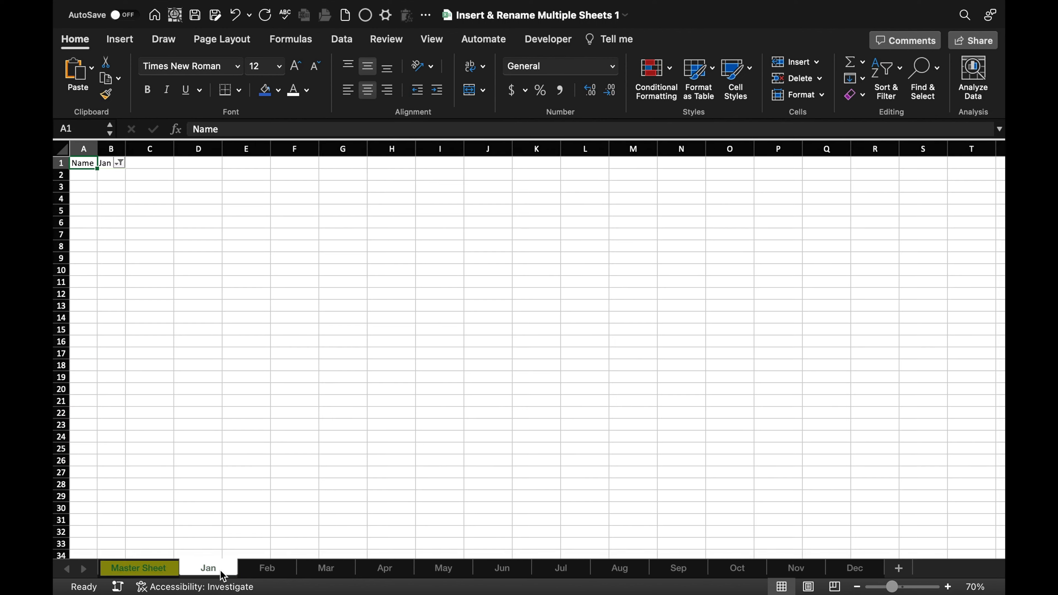
pyautogui.click(163, 257)
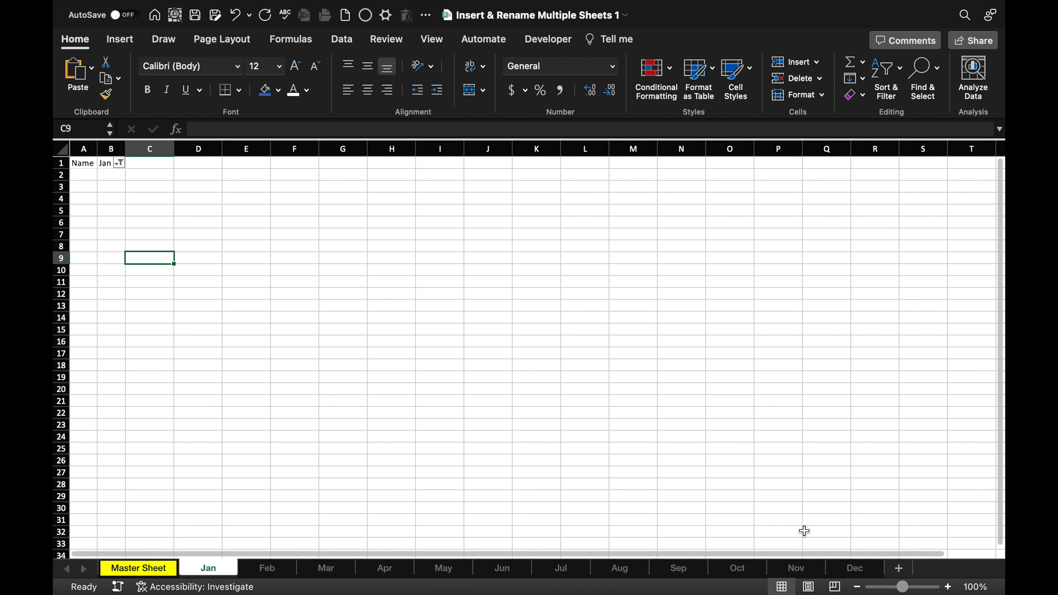
pyautogui.keyDown('shift'); pyautogui.click(858, 569); pyautogui.keyUp('shift')
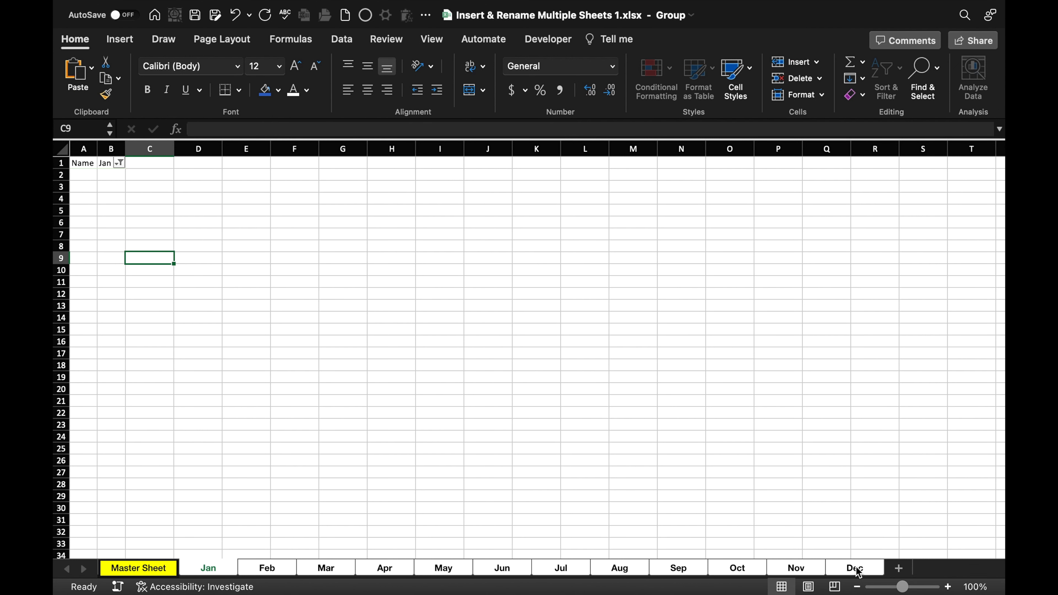
pyautogui.click(58, 148)
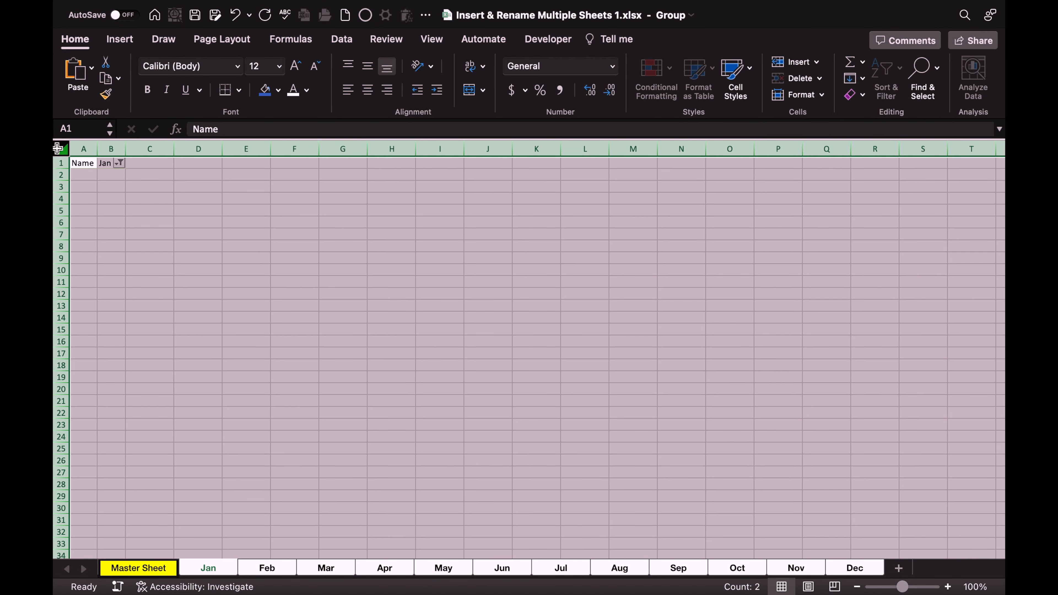
pyautogui.press('Delete')
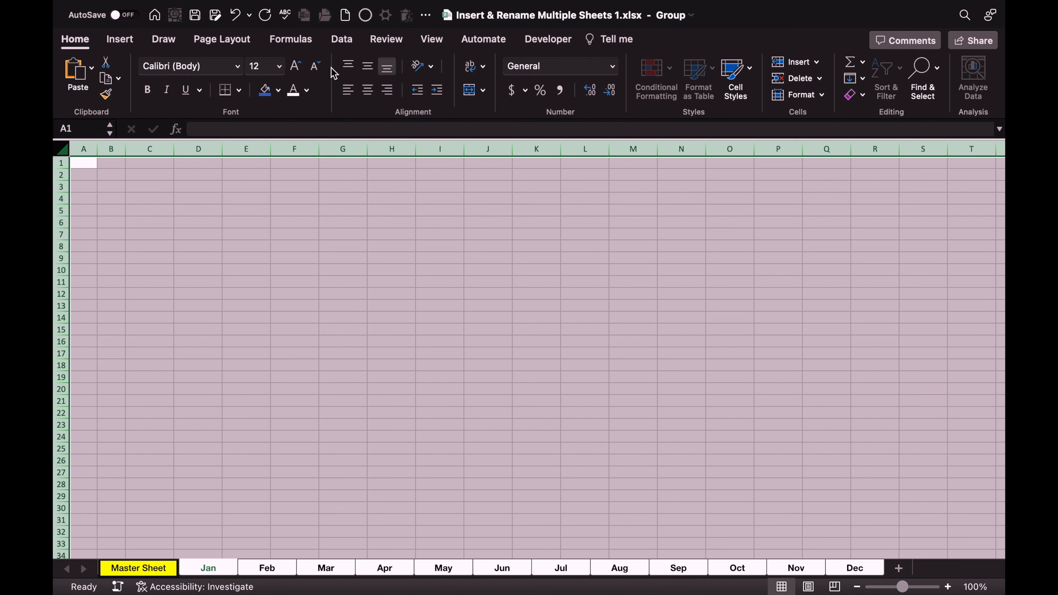
# Hide the gridlines on the grouped Jan to Dec sheets.
pyautogui.click(436, 42)
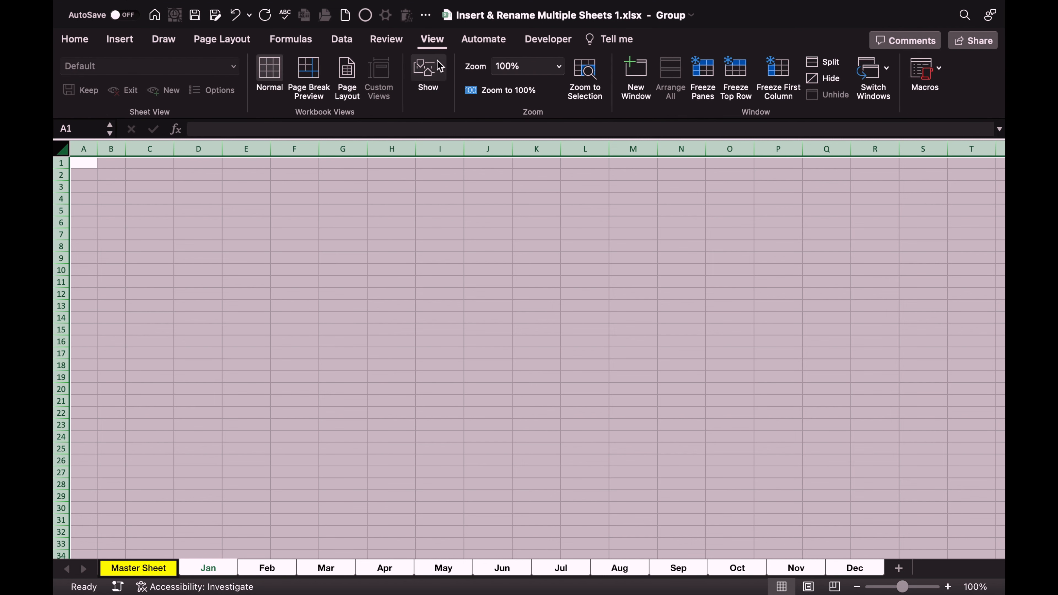
pyautogui.click(441, 70)
pyautogui.click(377, 136)
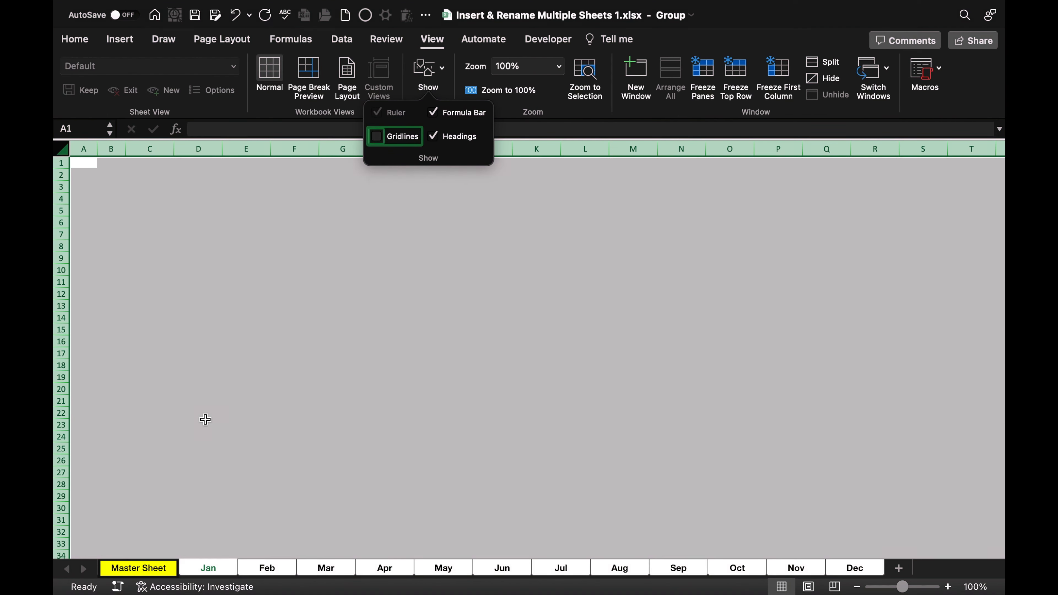
# Copy the entire Master Sheet and paste it at A1 into the grouped Jan to Dec sheets.
pyautogui.click(156, 571)
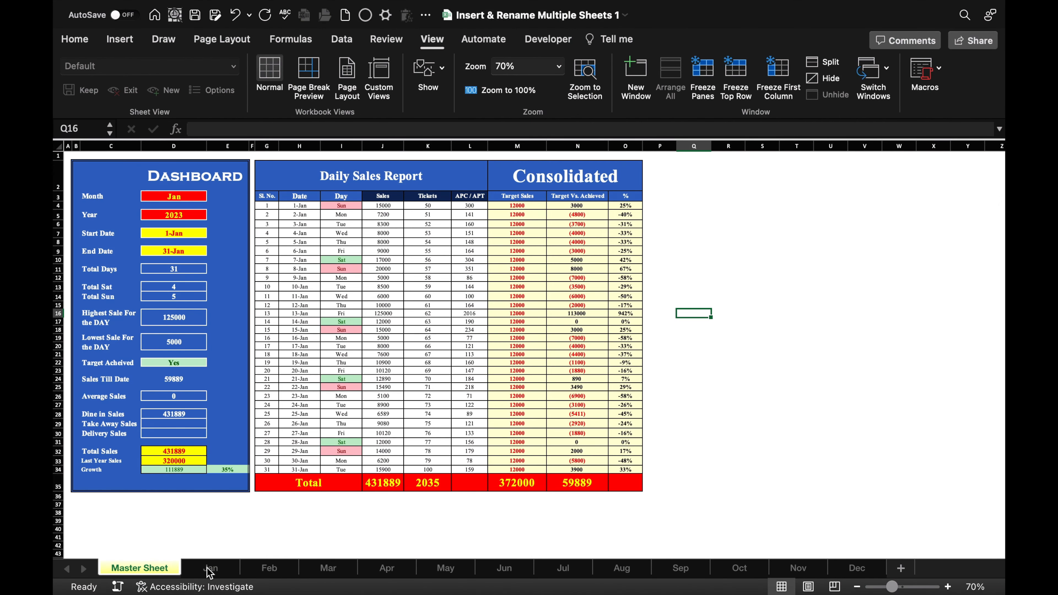
pyautogui.click(57, 144)
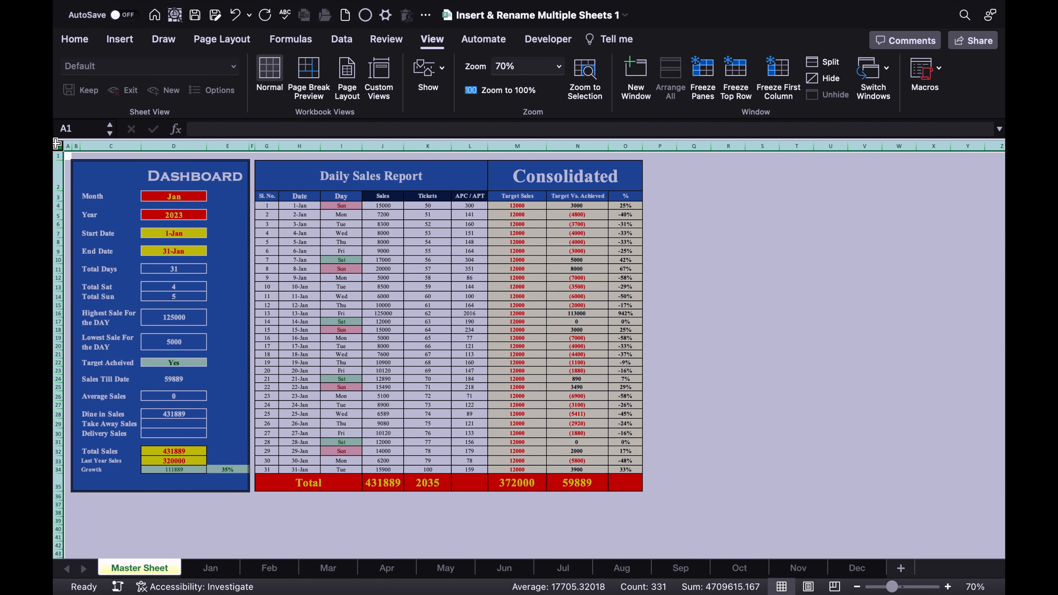
pyautogui.press('super+c')
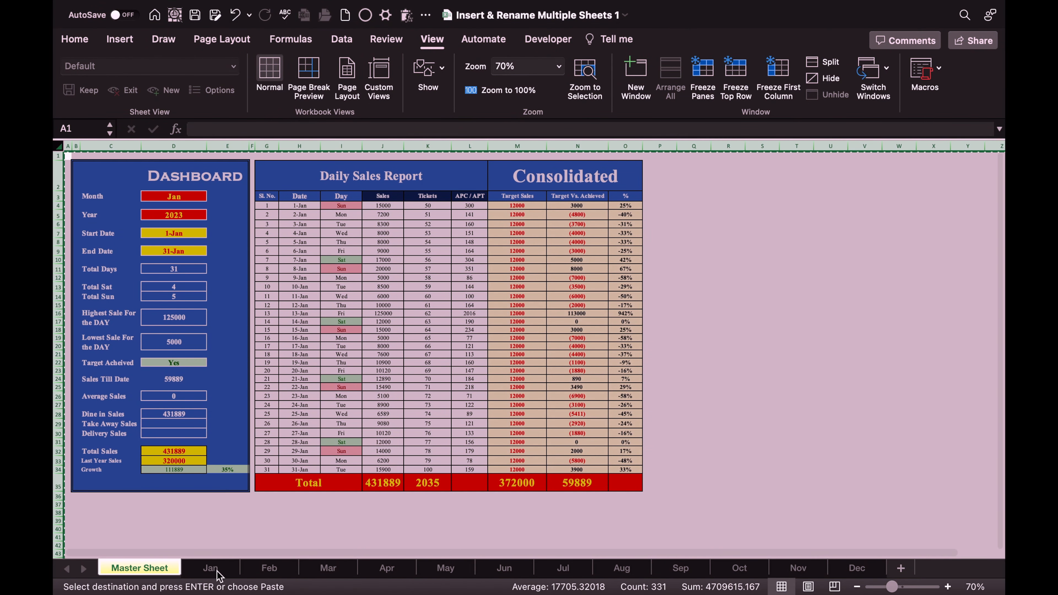
pyautogui.click(211, 569)
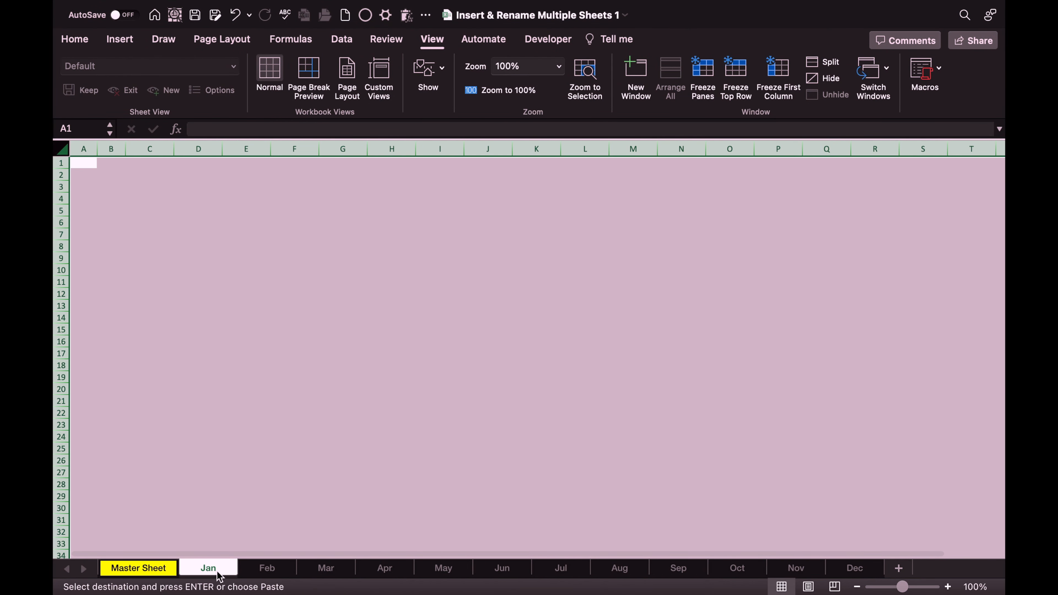
pyautogui.keyDown('shift'); pyautogui.click(860, 569); pyautogui.keyUp('shift')
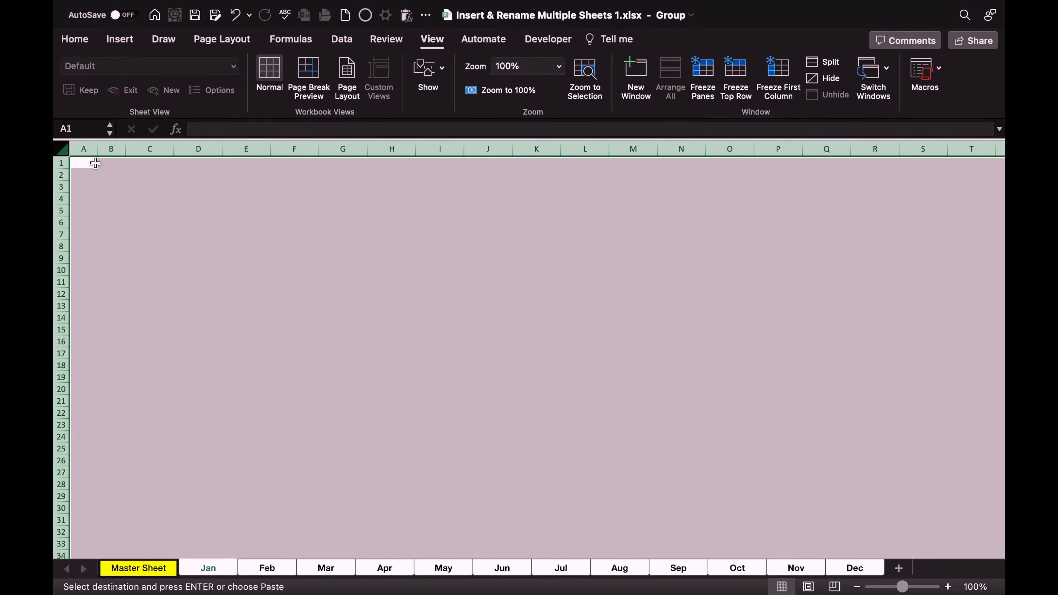
pyautogui.press('super+v')
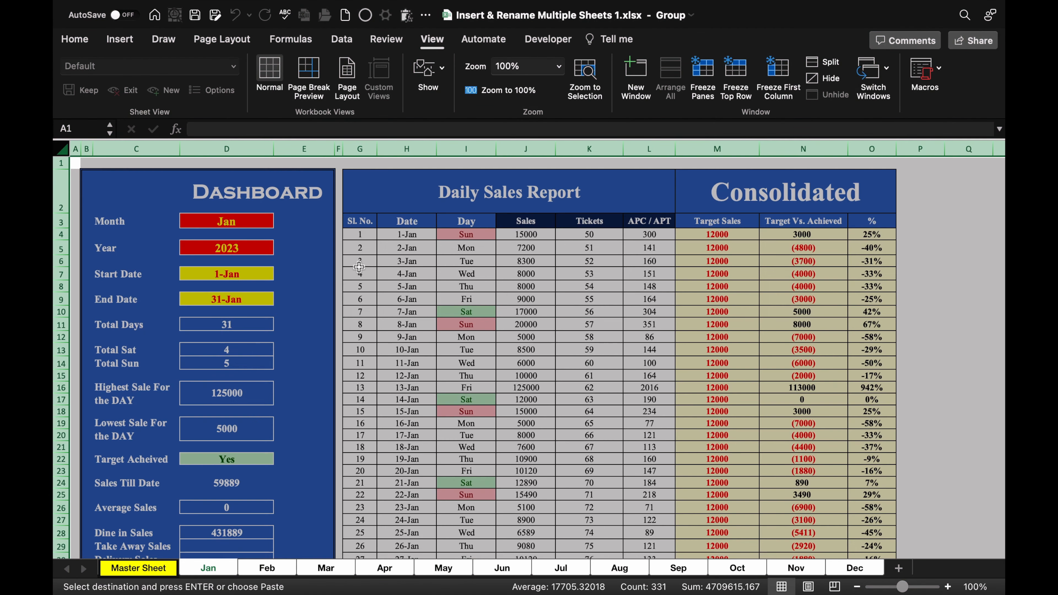
pyautogui.click(953, 290)
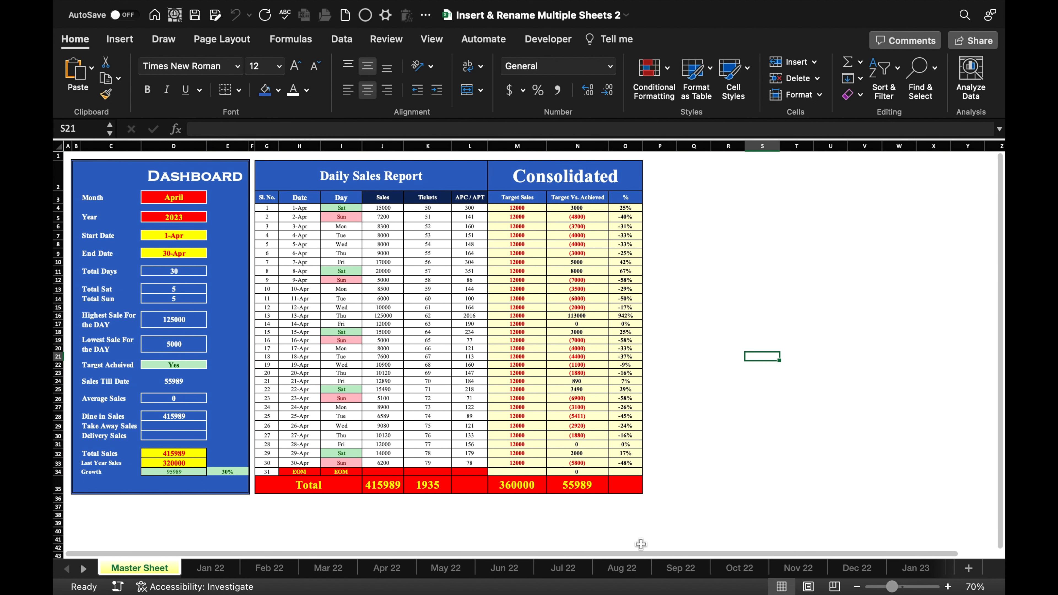
# Look through the monthly sheets from Jan 22 to May 22 in the Insert & Rename Multiple Sheets 2 workbook.
pyautogui.click(211, 571)
pyautogui.click(271, 572)
pyautogui.click(334, 572)
pyautogui.click(381, 570)
pyautogui.click(438, 571)
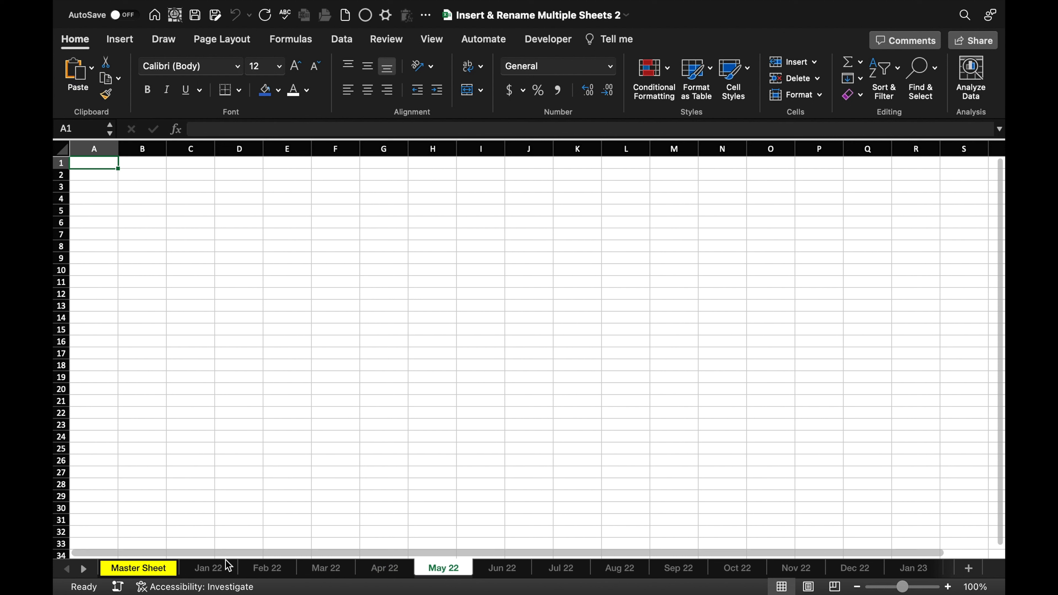
pyautogui.click(210, 576)
pyautogui.click(270, 573)
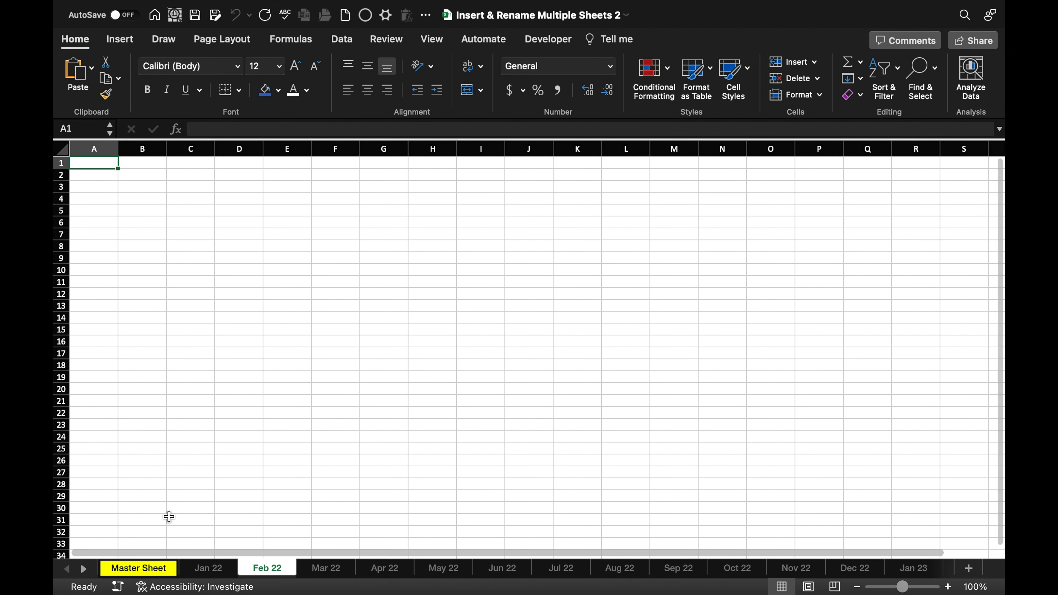
# Insert a new blank worksheet in front of the Master Sheet.
pyautogui.click(146, 569)
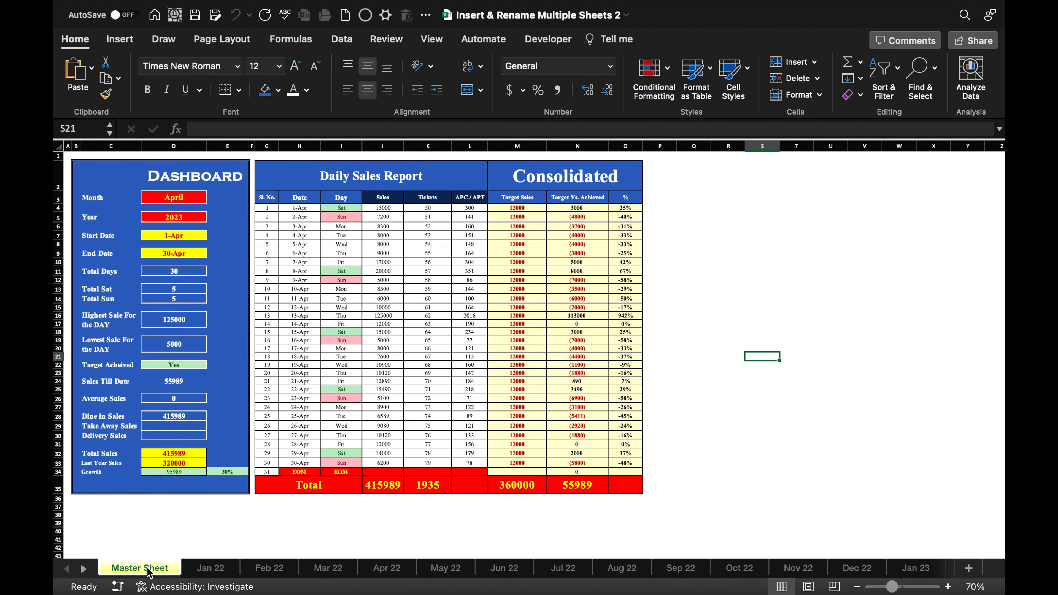
pyautogui.rightClick(149, 571)
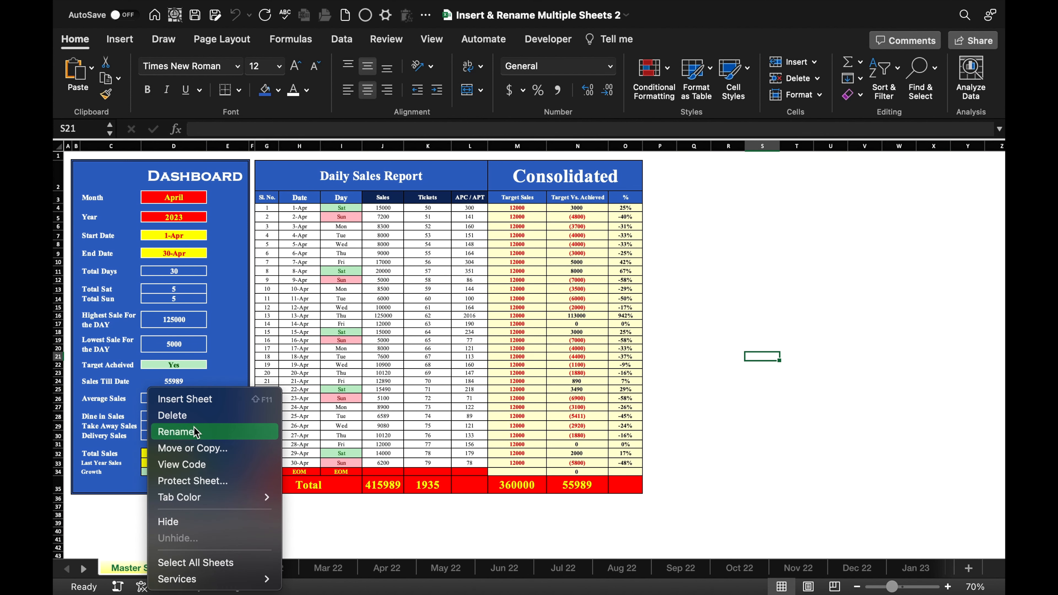
pyautogui.click(197, 400)
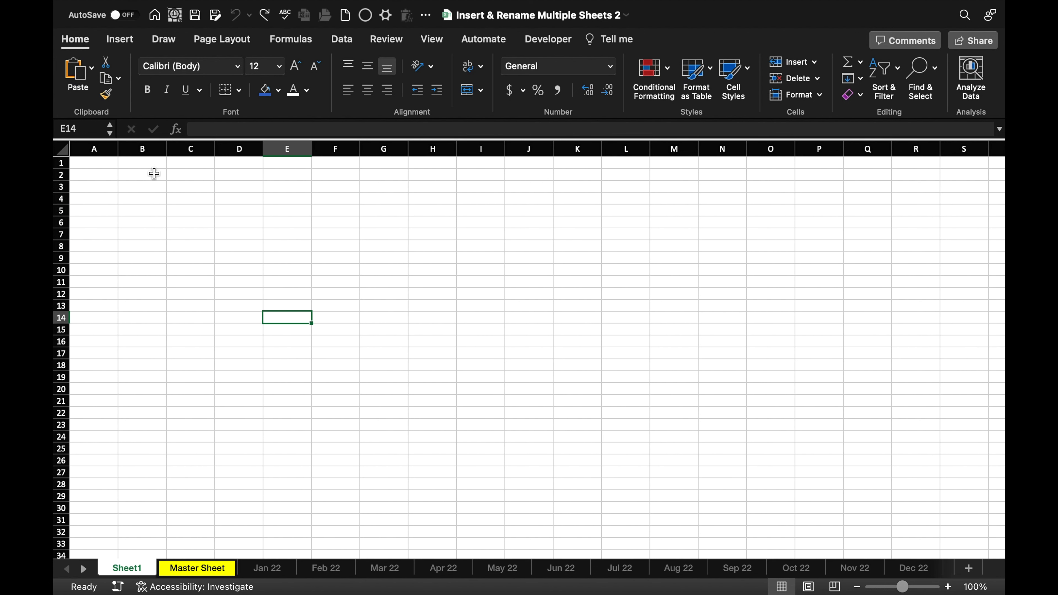
# Enter Delete Sheet in B2 and Master Sheet in B3, and fill the months Jan to Dec down B4:B15.
pyautogui.click(154, 173)
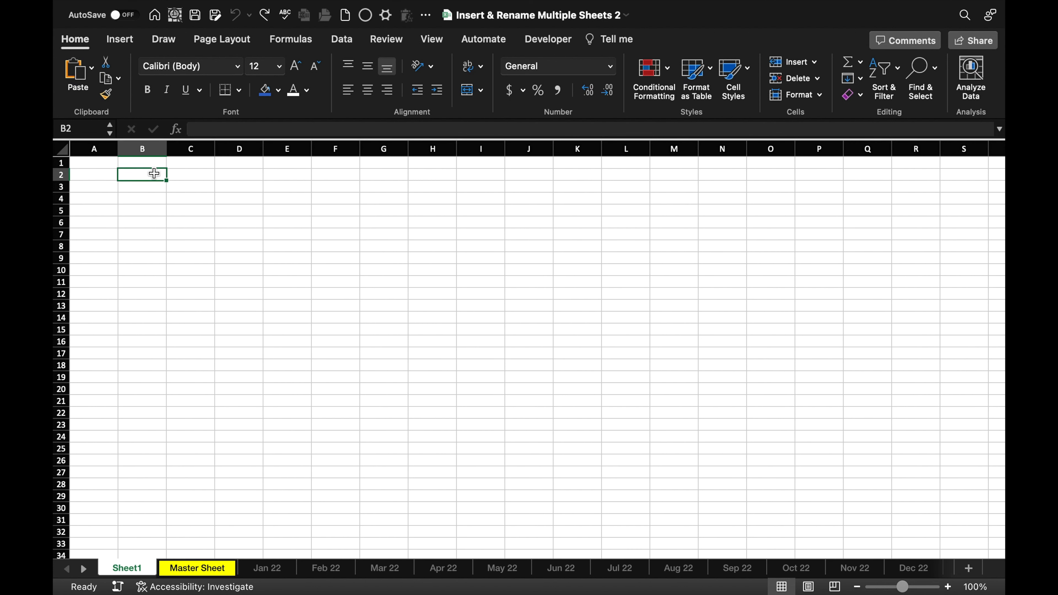
pyautogui.write('Delete Sheet')
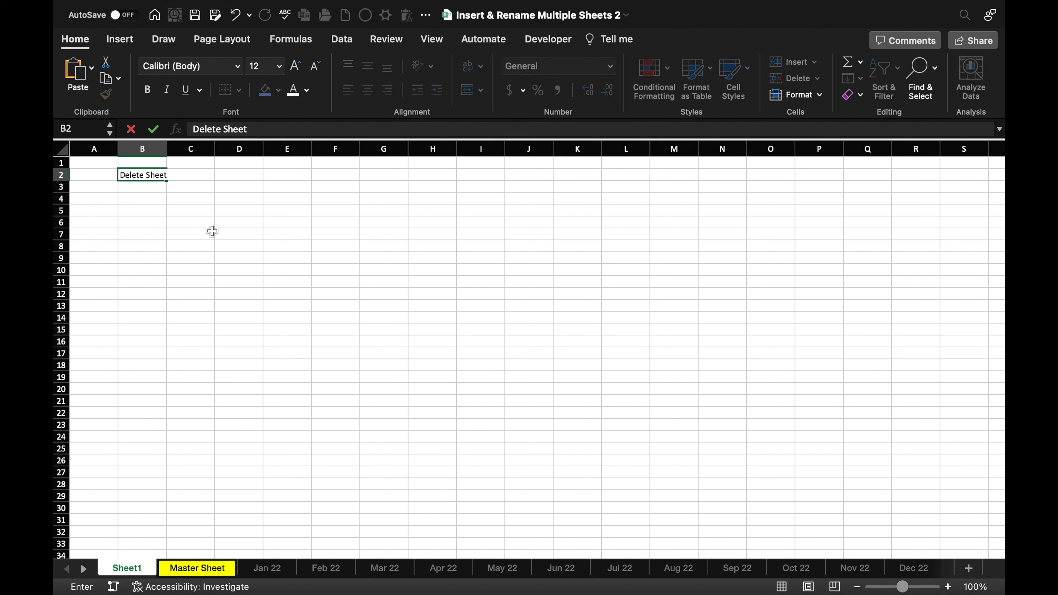
pyautogui.click(154, 189)
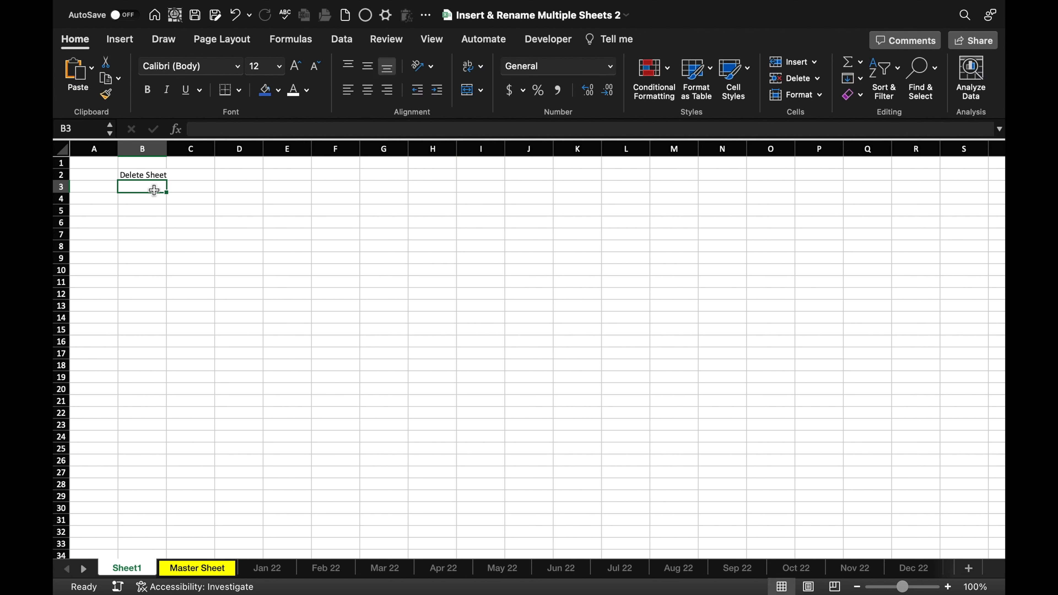
pyautogui.write('Master Sheet')
pyautogui.press('Return')
pyautogui.write('Jan')
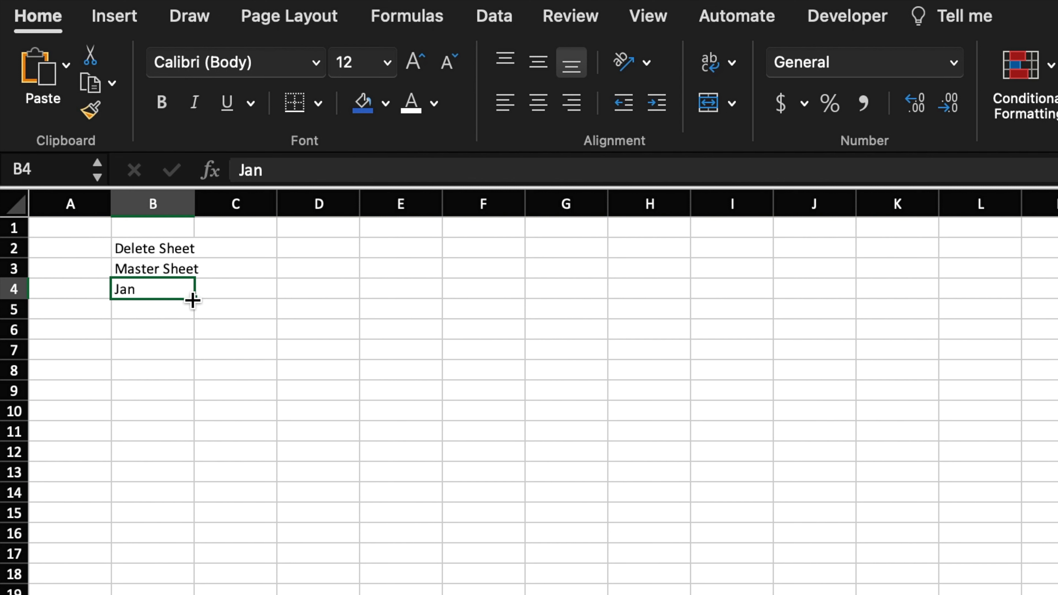
pyautogui.moveTo(192, 302); pyautogui.dragTo(177, 517)
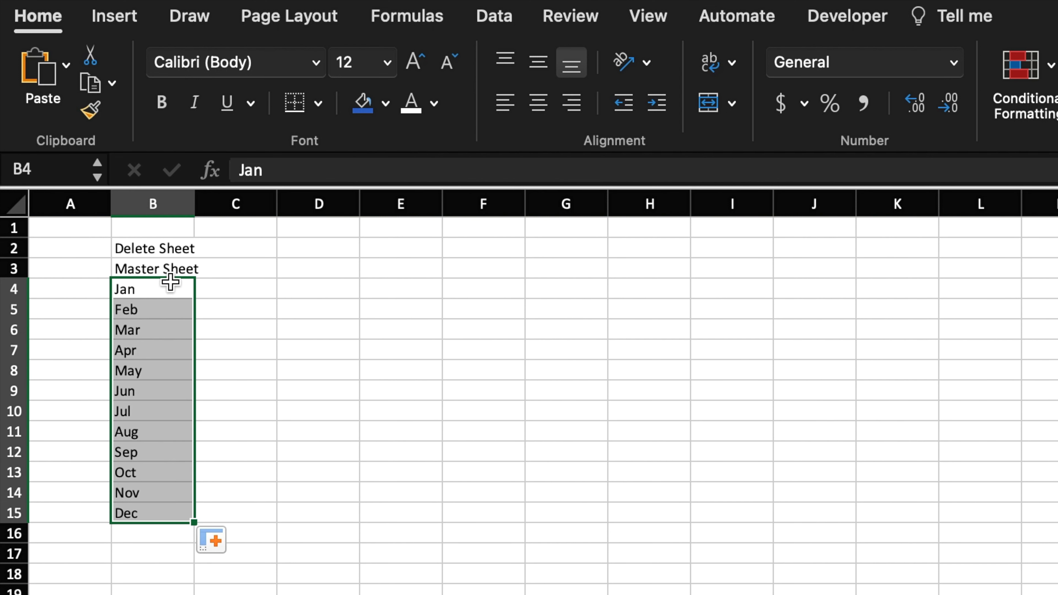
# Copy the month list in B4:B15 to the range starting at F4.
pyautogui.click(170, 284)
pyautogui.moveTo(171, 285); pyautogui.dragTo(175, 509)
pyautogui.press('super+c')
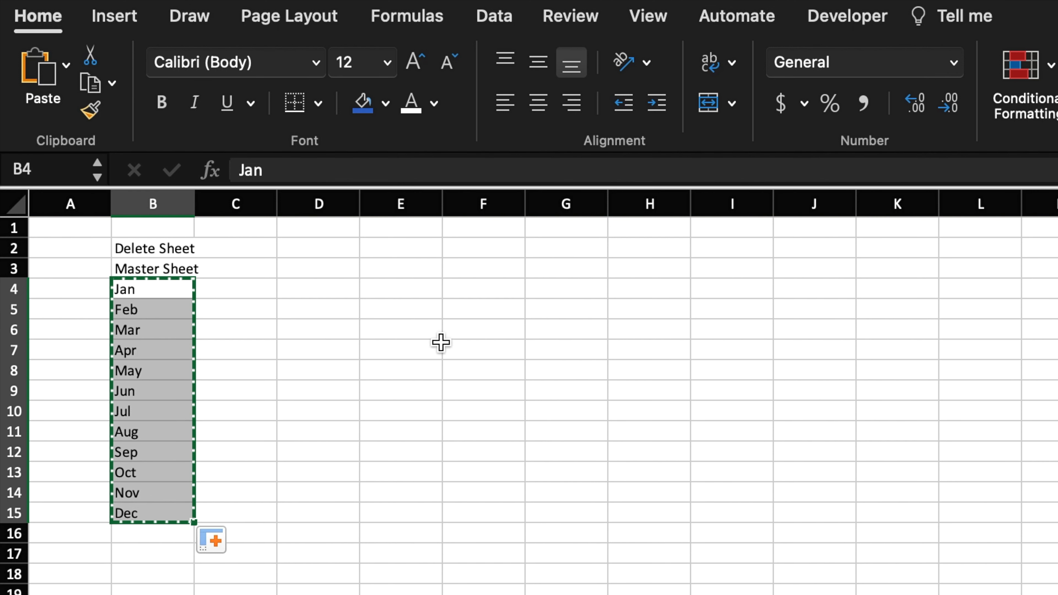
pyautogui.click(419, 280)
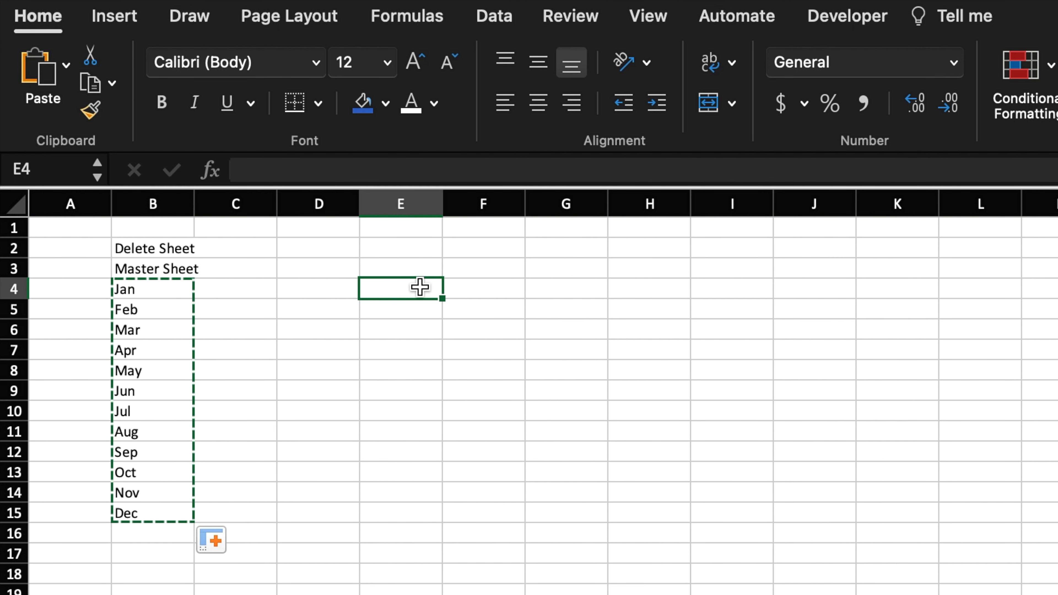
pyautogui.click(492, 286)
pyautogui.press('super+v')
# Enter Jan 22 and Feb 22 as text in C4 and C5, and Flash Fill the rest of column C.
pyautogui.click(235, 289)
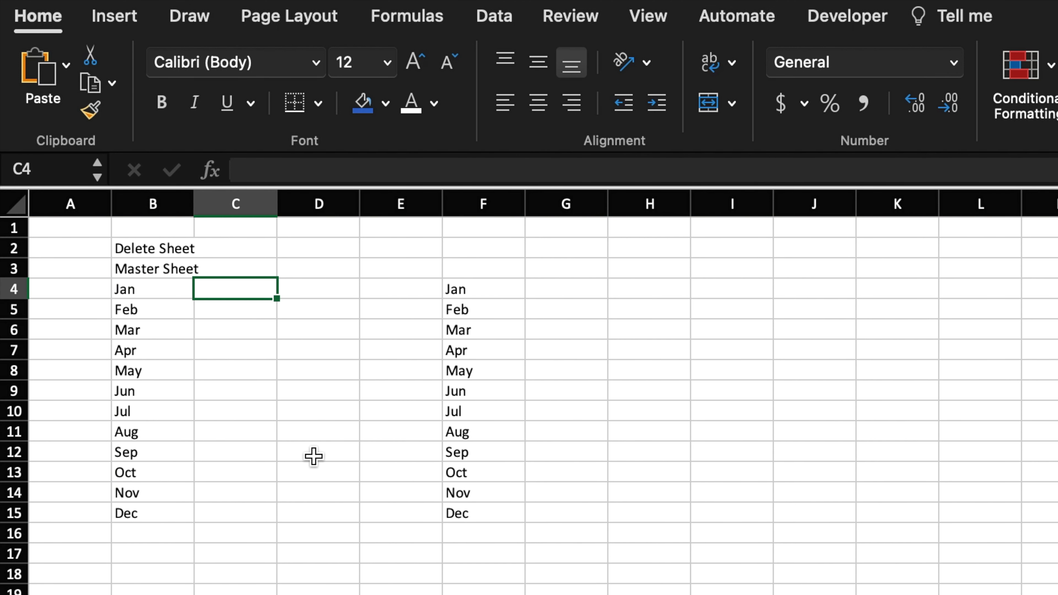
pyautogui.write("'Jan")
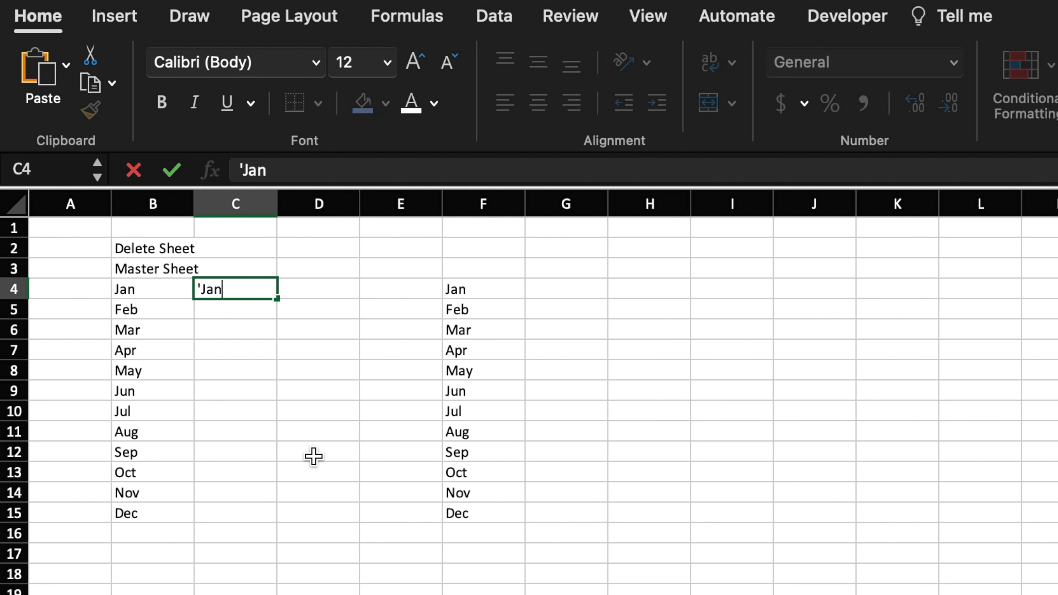
pyautogui.write(' 22')
pyautogui.press('Return')
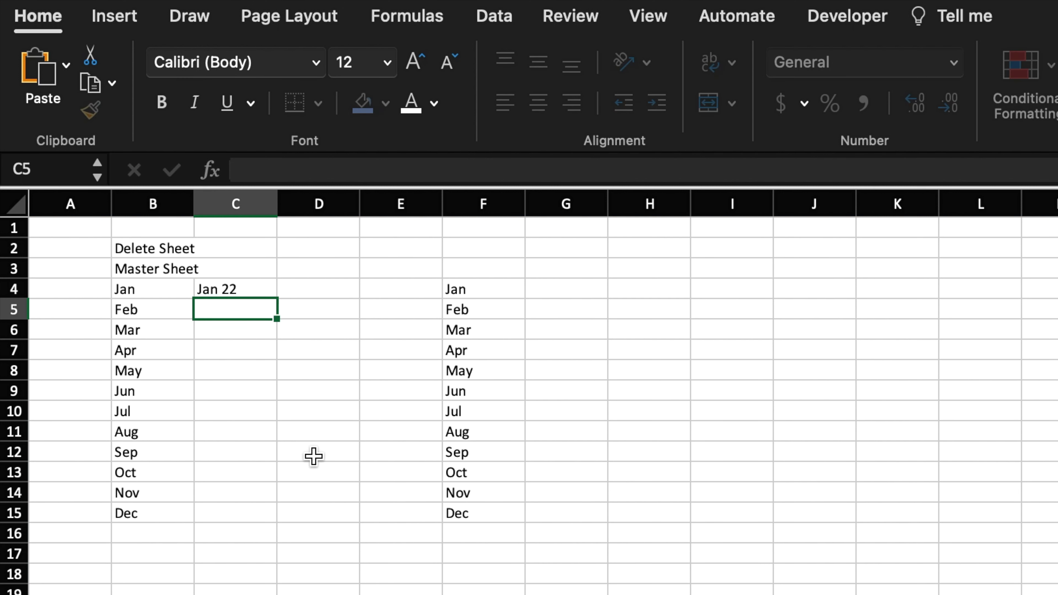
pyautogui.write("'F")
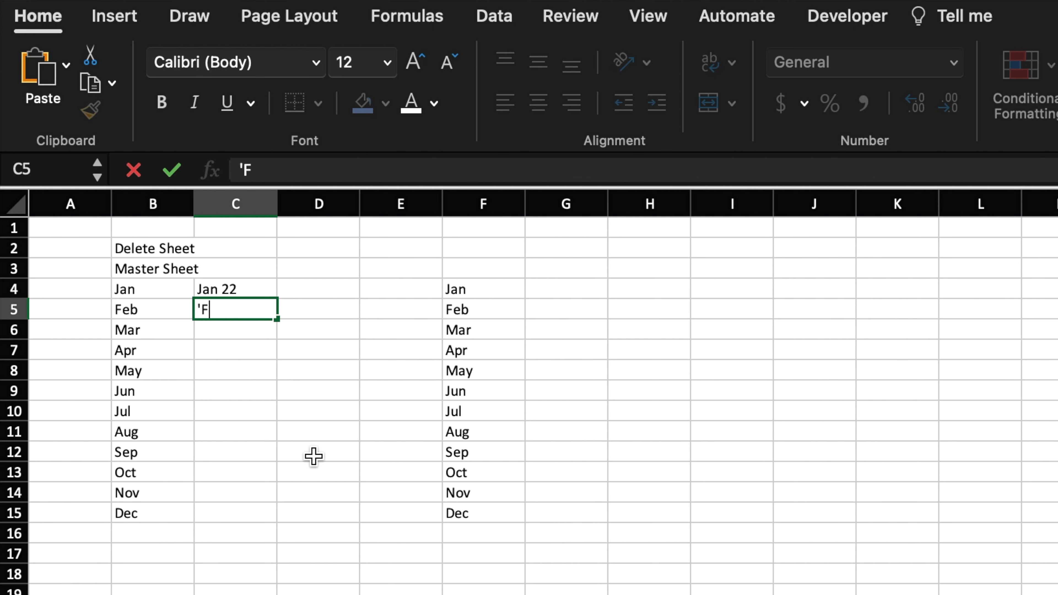
pyautogui.write('eb 22')
pyautogui.press('Return')
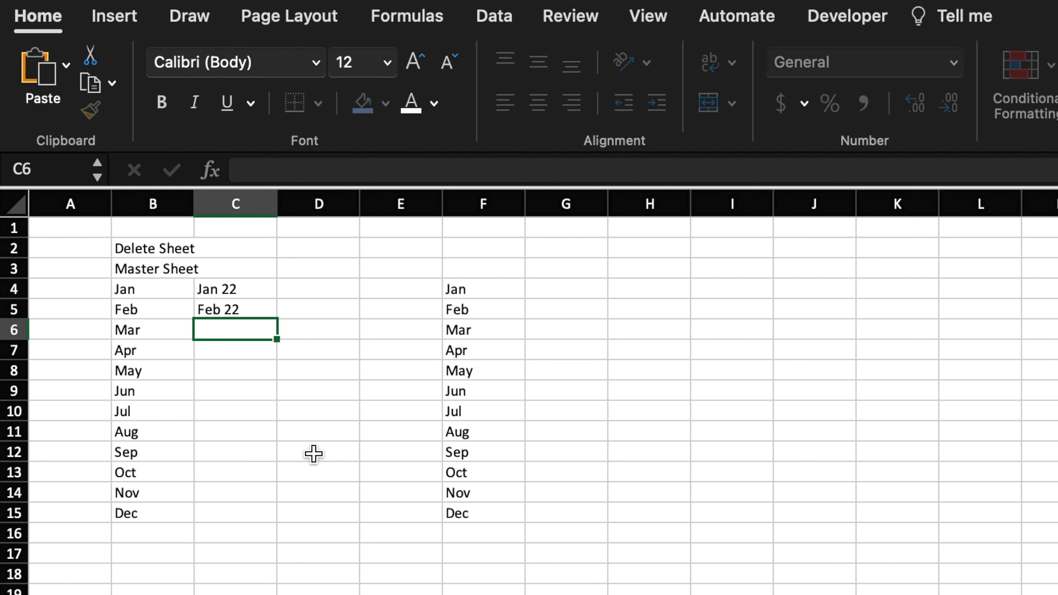
pyautogui.hotkey('ctrl', 'e')
pyautogui.click(347, 377)
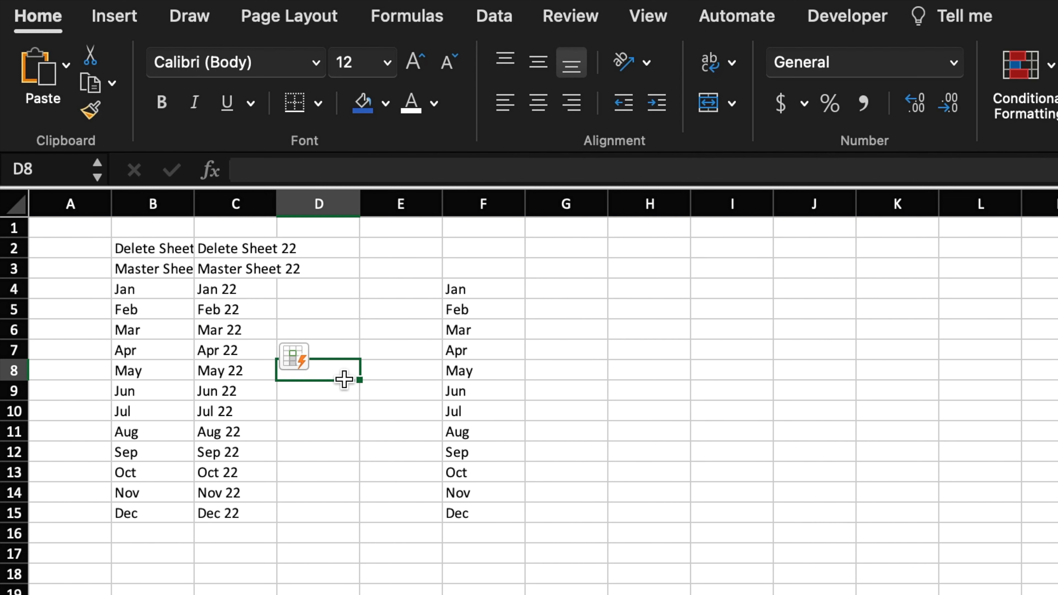
# Enter Jan 23 and Feb 23 as text in G4 and G5, and Flash Fill the remaining months in column G.
pyautogui.click(558, 290)
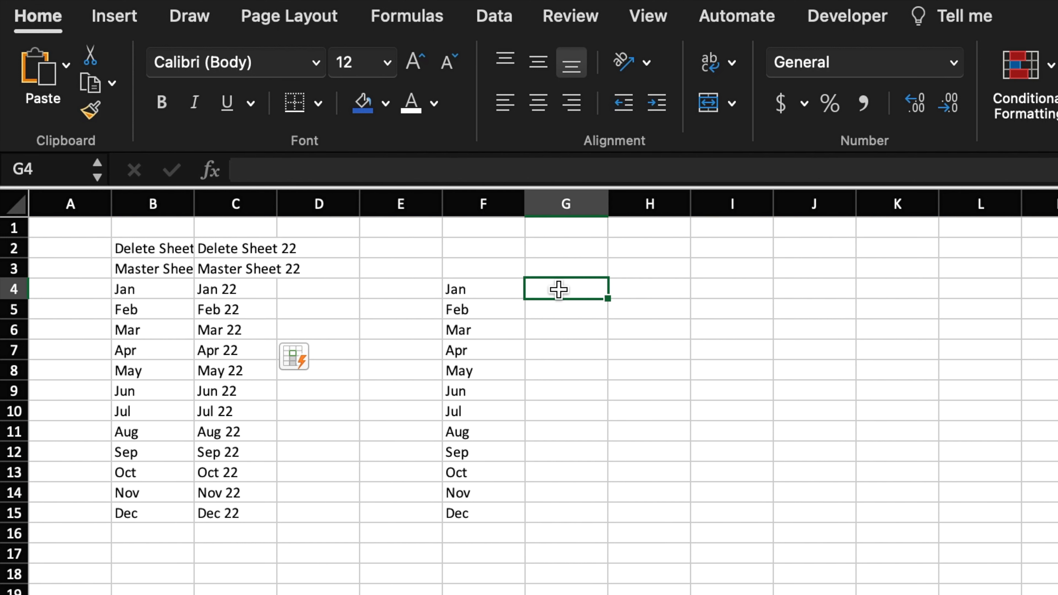
pyautogui.doubleClick(559, 290)
pyautogui.write("'Jan")
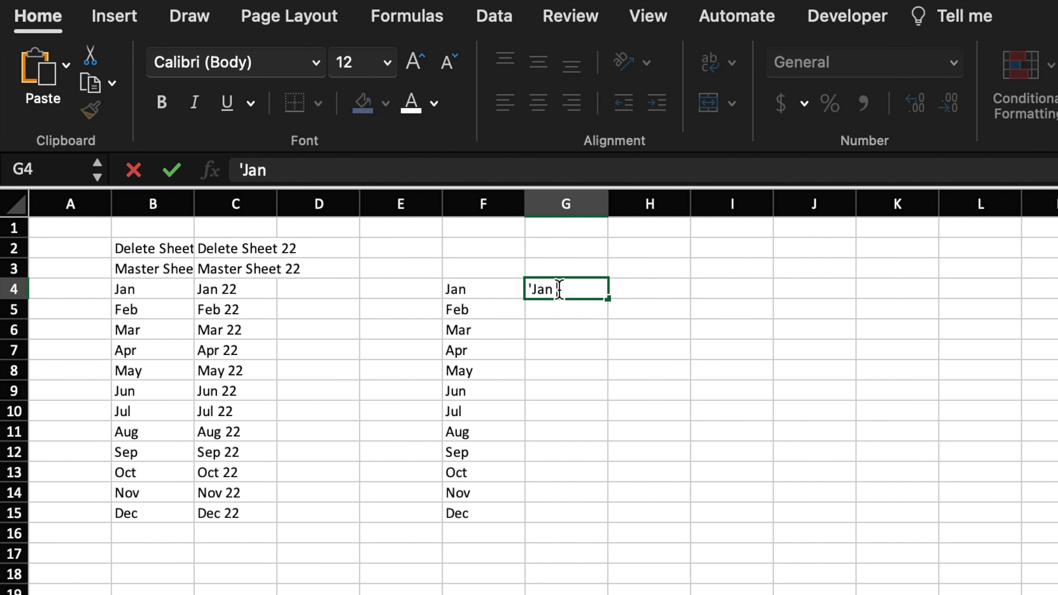
pyautogui.write(' 23')
pyautogui.press('Return')
pyautogui.write("'Feb 23")
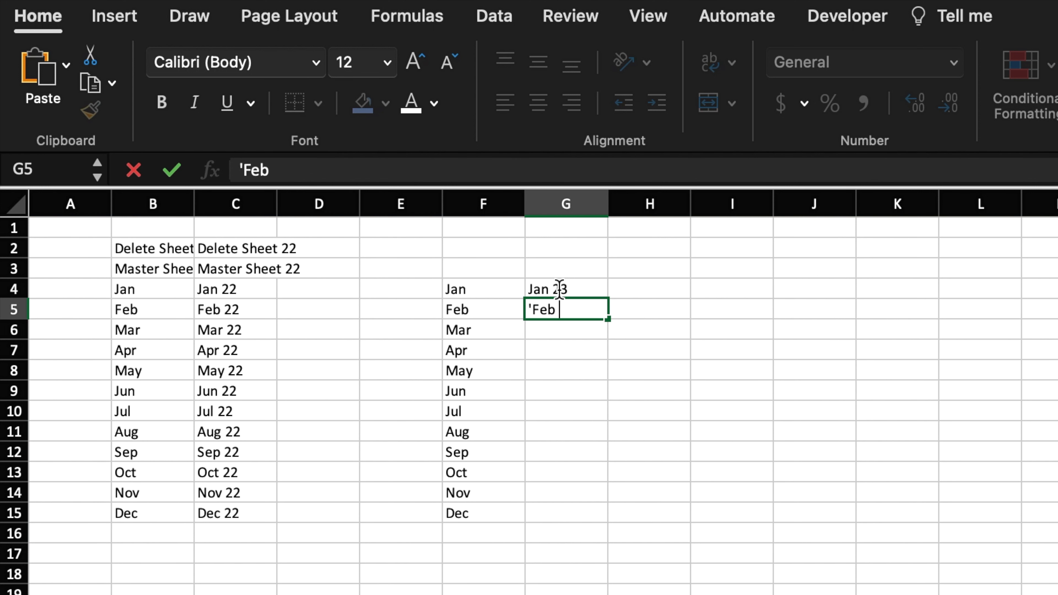
pyautogui.press('Return')
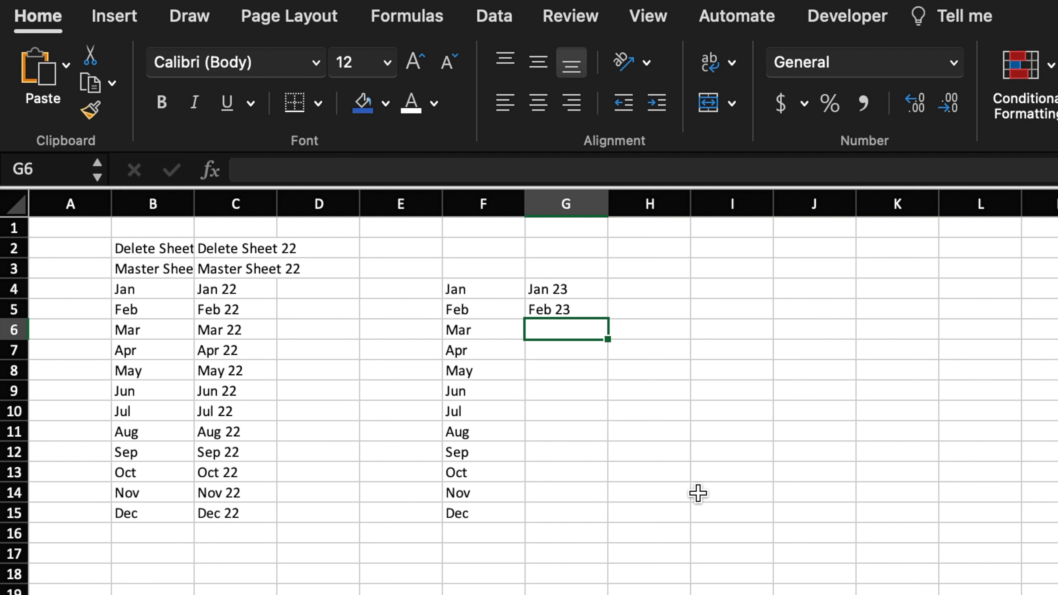
pyautogui.hotkey('ctrl', 'e')
# Enter DSR Jan 23 and DSR Feb 23 in H4 and H5, and Flash Fill the remaining months in column H.
pyautogui.doubleClick(663, 293)
pyautogui.click(664, 307)
pyautogui.click(654, 292)
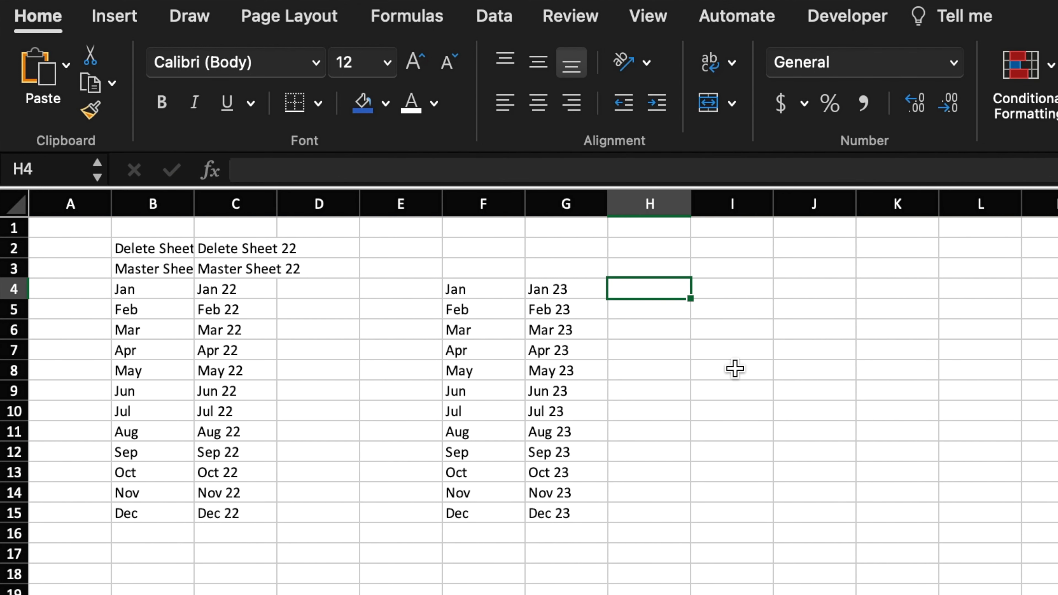
pyautogui.write('DSR Jan 23')
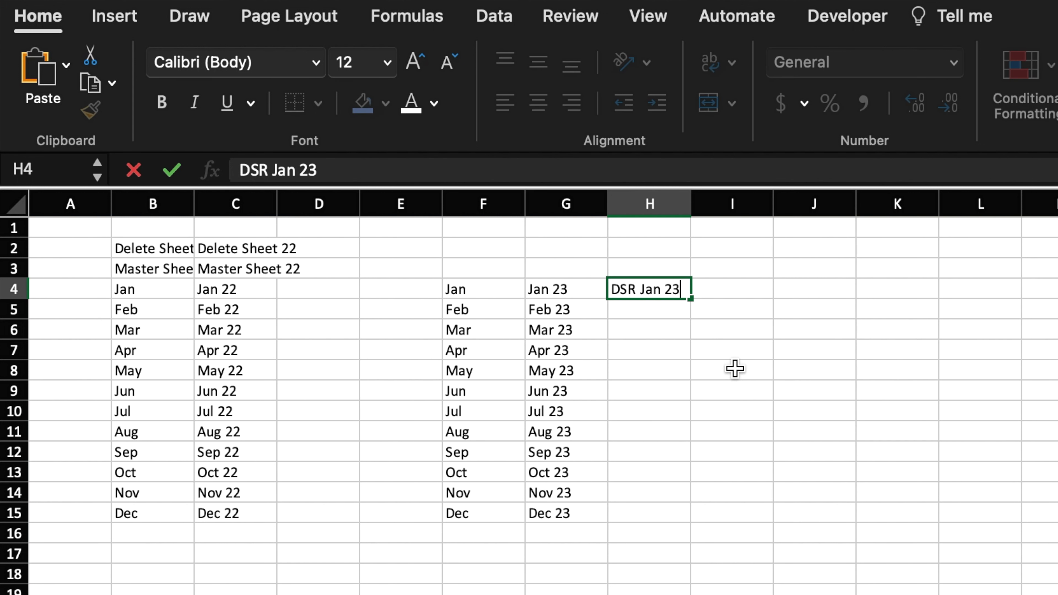
pyautogui.press('Return')
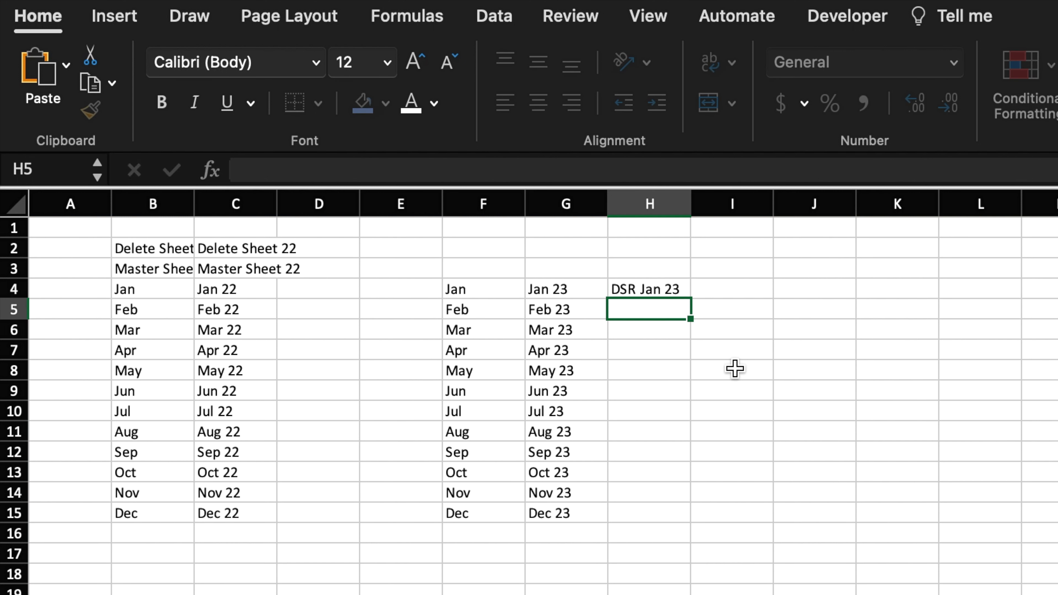
pyautogui.write('DSR ')
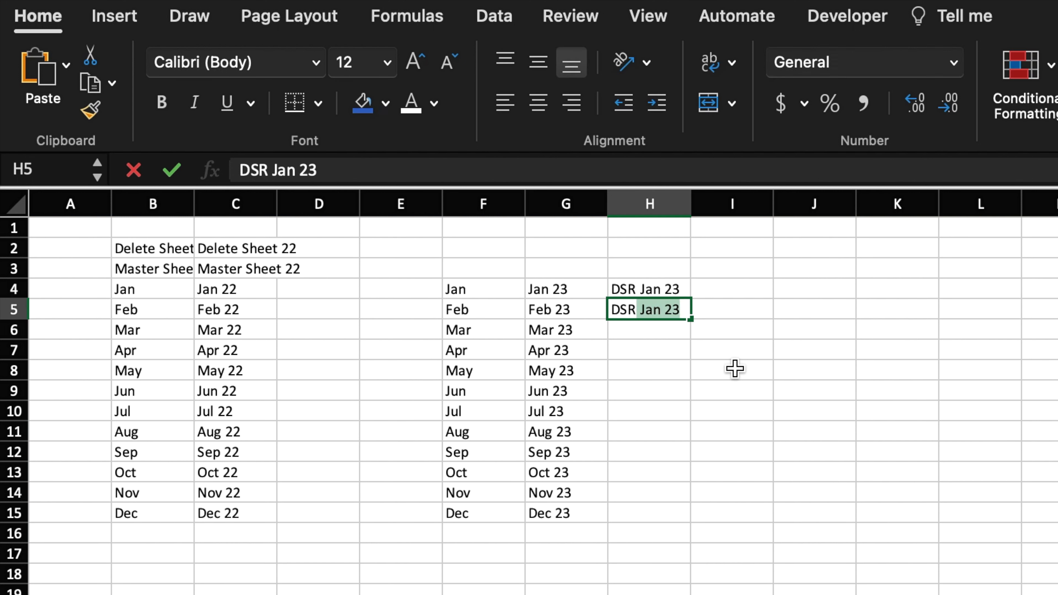
pyautogui.write('Feb 23')
pyautogui.press('Return')
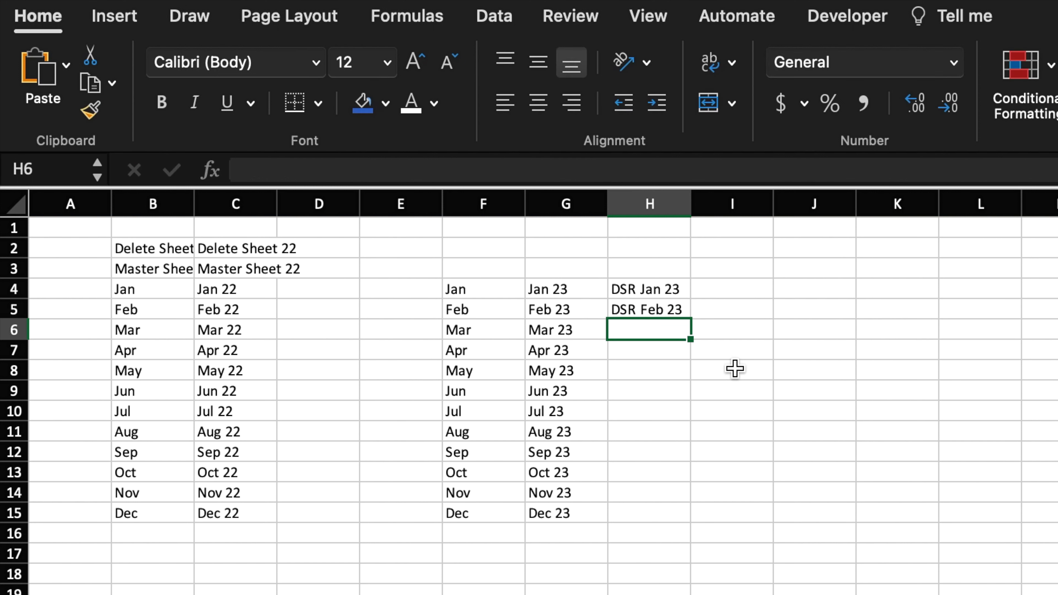
pyautogui.press('super+e')
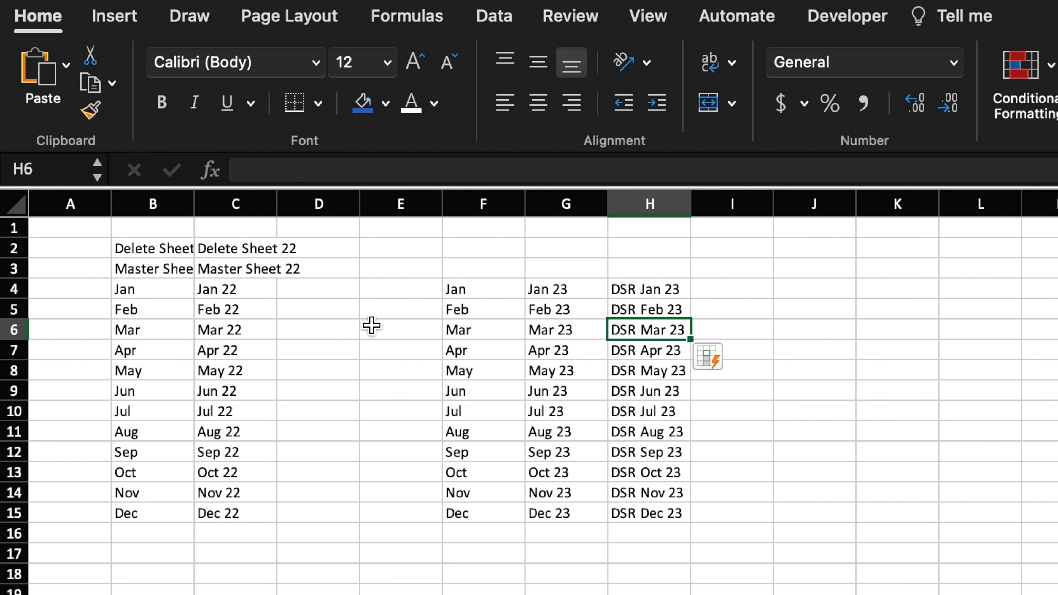
# Enter DSR Jan 22 and DSR Feb 22 in D4 and D5, and Flash Fill the rest of column D.
pyautogui.click(305, 286)
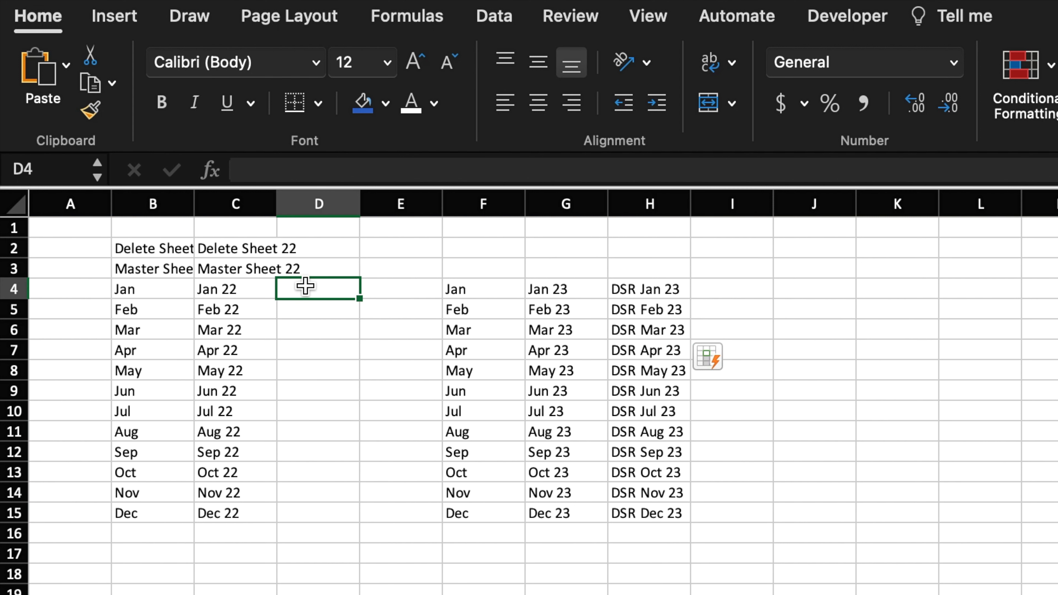
pyautogui.write('DSR')
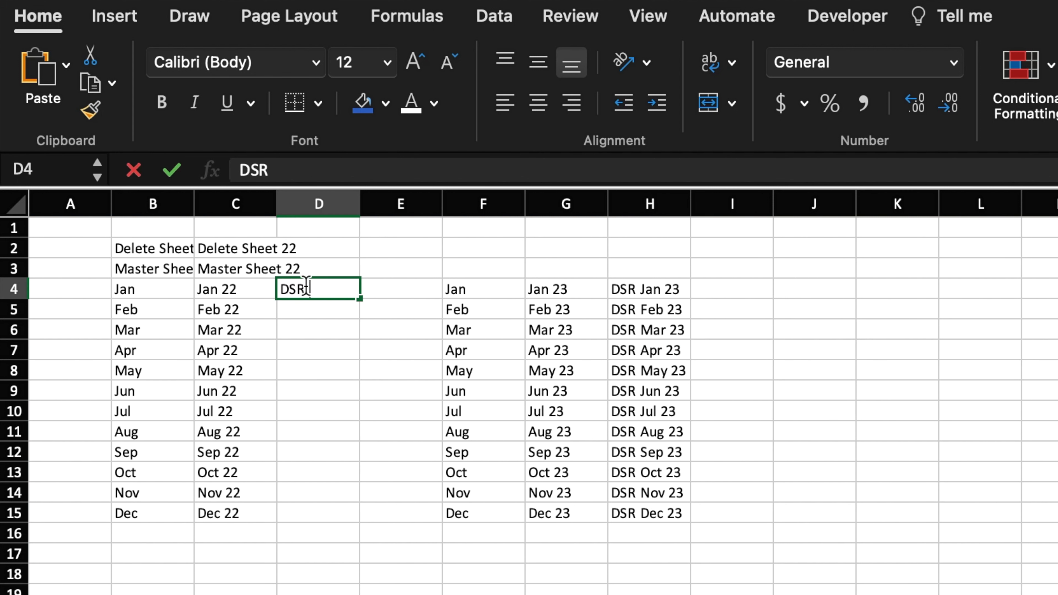
pyautogui.write(' Jan')
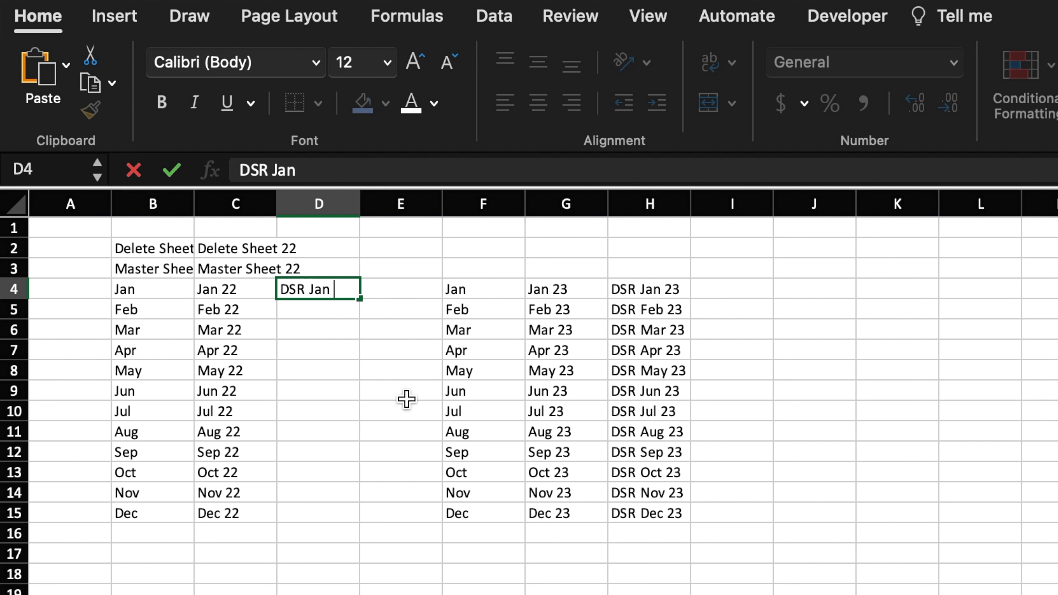
pyautogui.write(' 22')
pyautogui.press('Return')
pyautogui.click(370, 371)
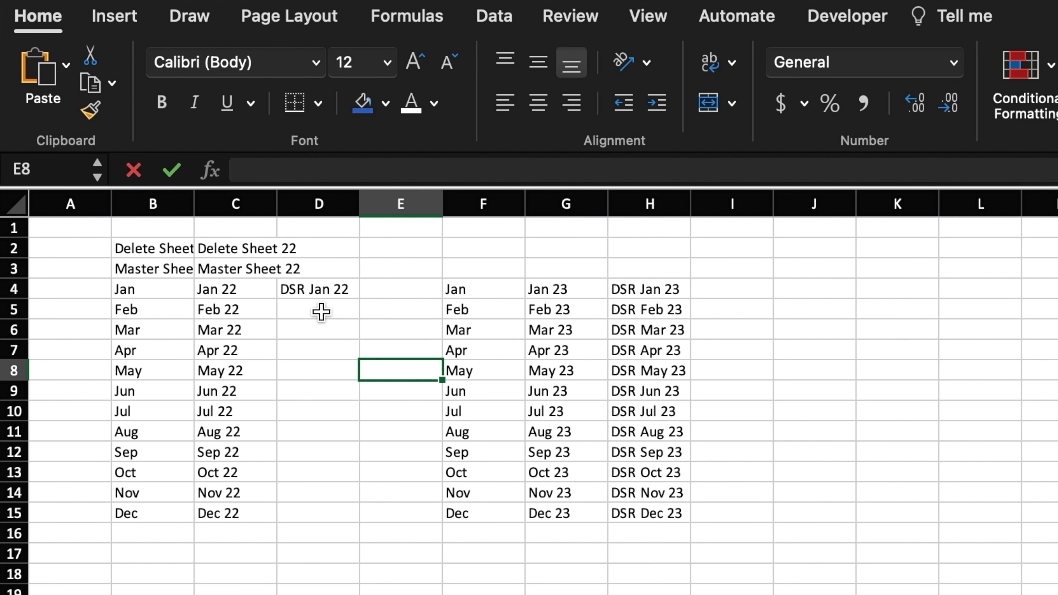
pyautogui.click(321, 311)
pyautogui.write('DSR ')
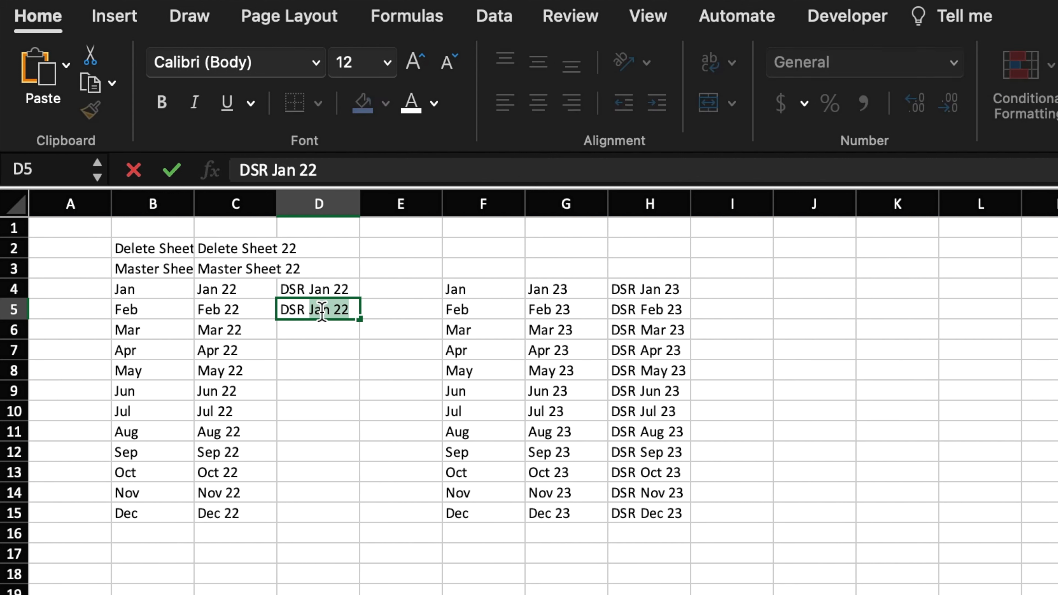
pyautogui.write('Feb')
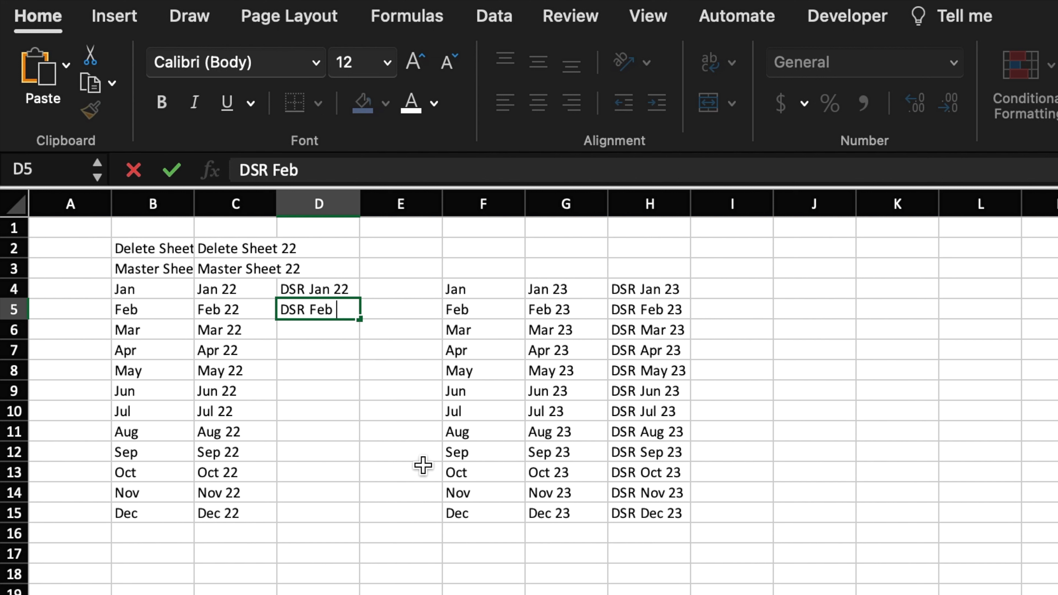
pyautogui.write(' 22')
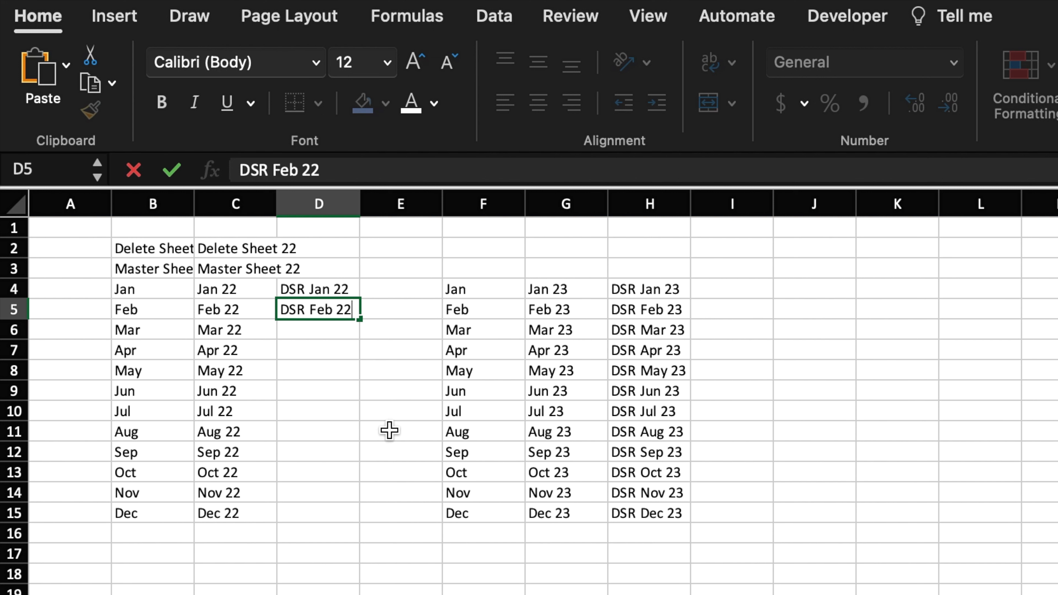
pyautogui.press('Return')
pyautogui.hotkey('ctrl', 'e')
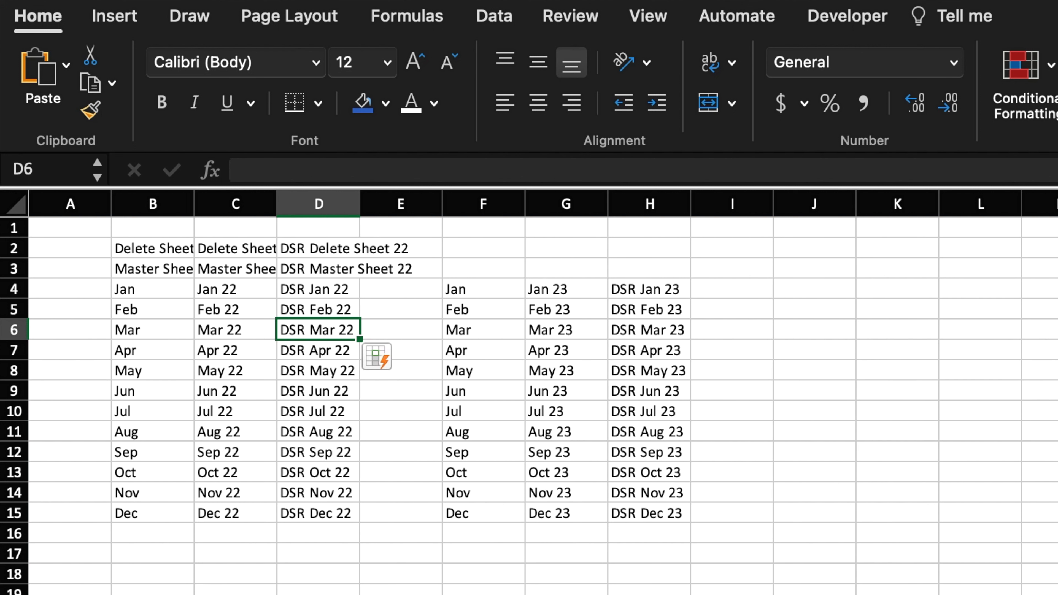
pyautogui.click(317, 289)
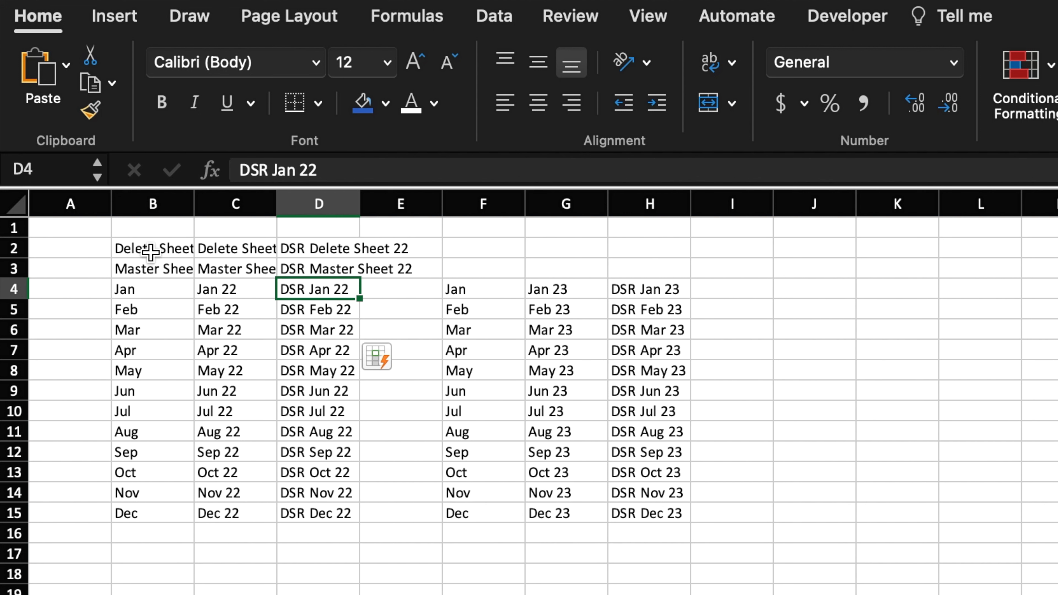
# Move the Delete Sheet and Master Sheet entries from B2:B3 to A1:A2, and delete column B.
pyautogui.moveTo(151, 251); pyautogui.dragTo(150, 269)
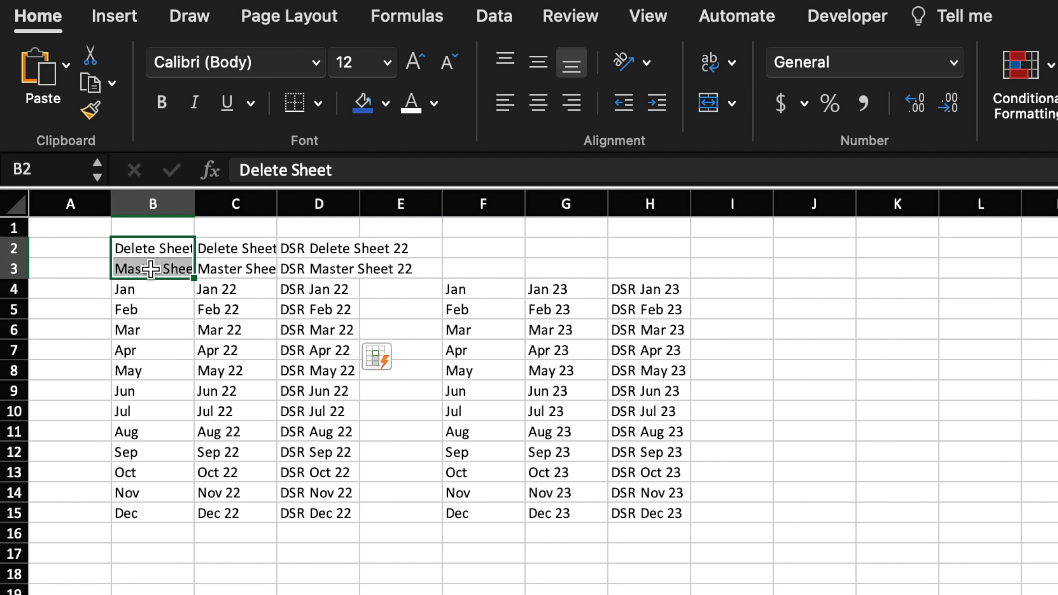
pyautogui.press('super+x')
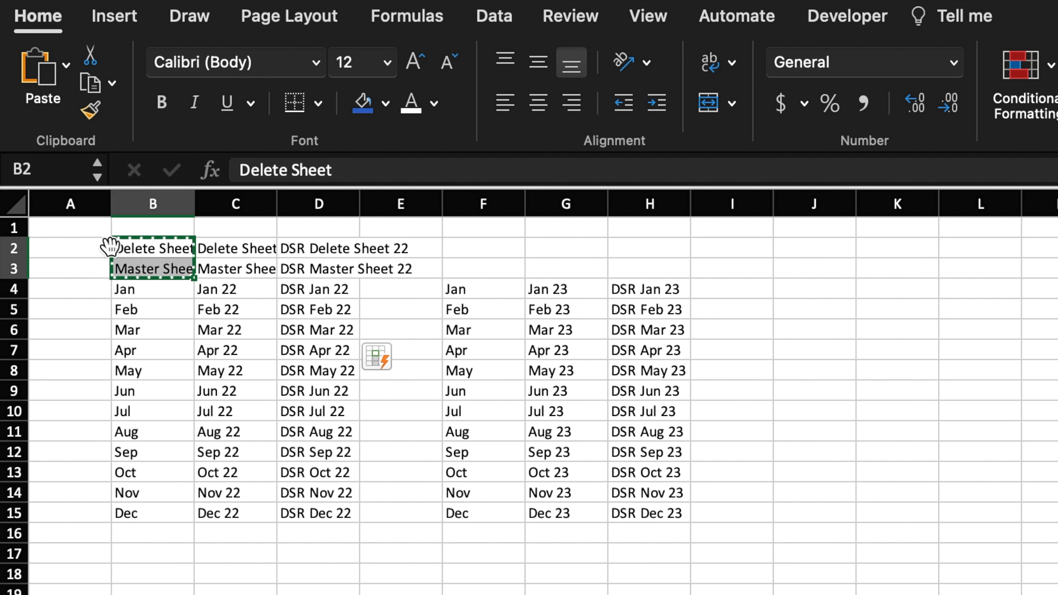
pyautogui.click(81, 227)
pyautogui.press('super+v')
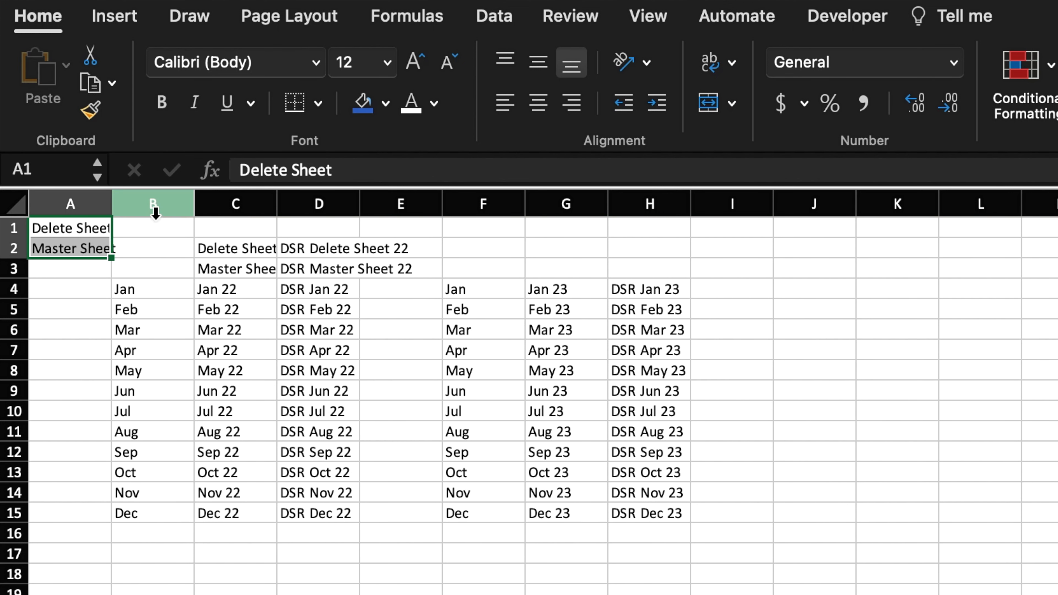
pyautogui.click(152, 207)
pyautogui.rightClick(154, 207)
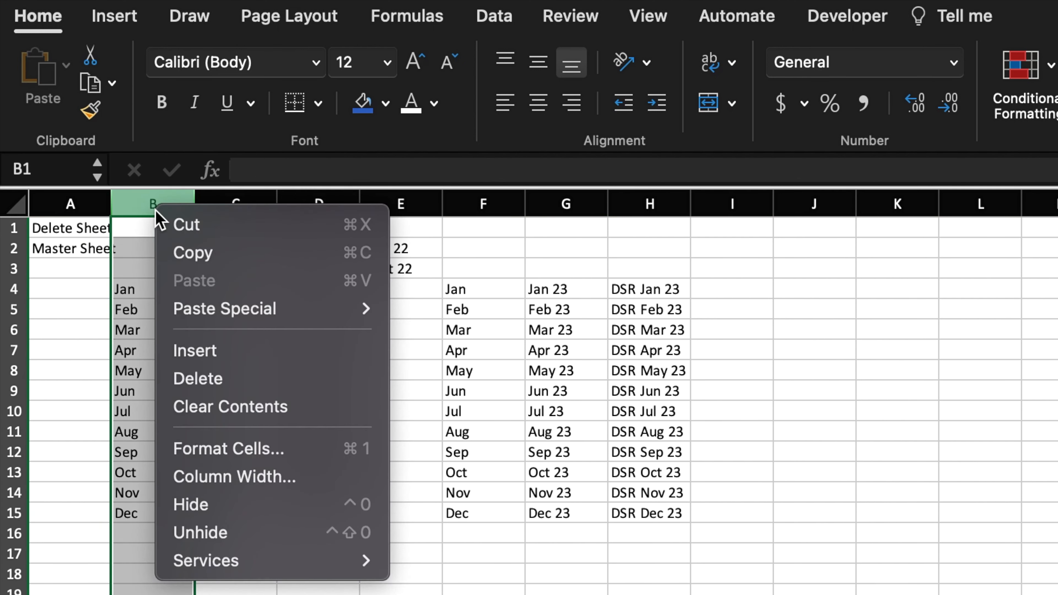
pyautogui.click(230, 379)
# Move the names DSR Jan 22 to DSR Dec 22 to A3:A14, and DSR Jan 23 to DSR Dec 23 to A15:A26.
pyautogui.moveTo(262, 292); pyautogui.dragTo(269, 509)
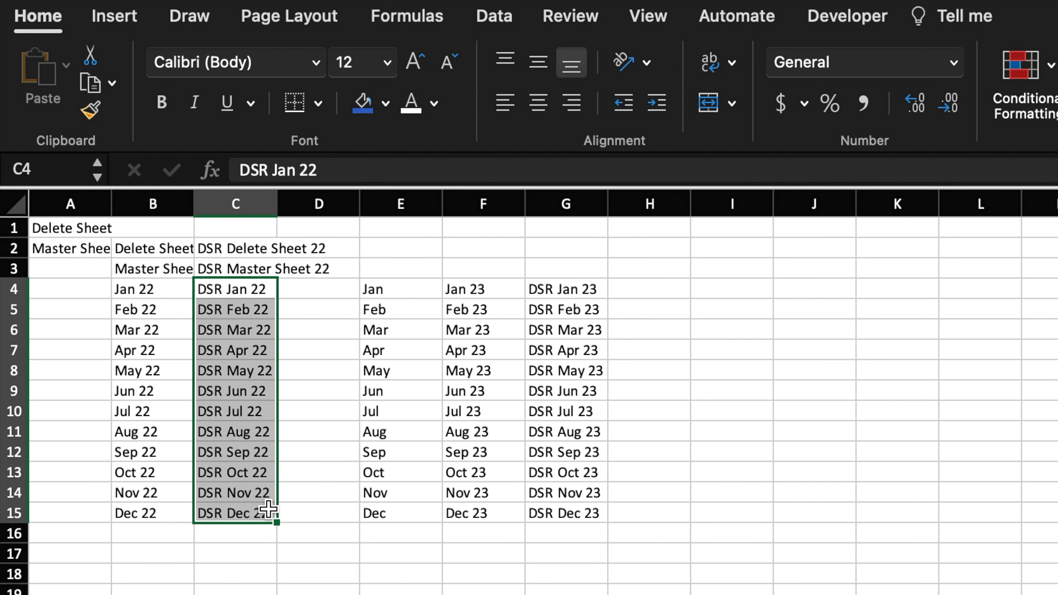
pyautogui.press('super+c')
pyautogui.click(82, 266)
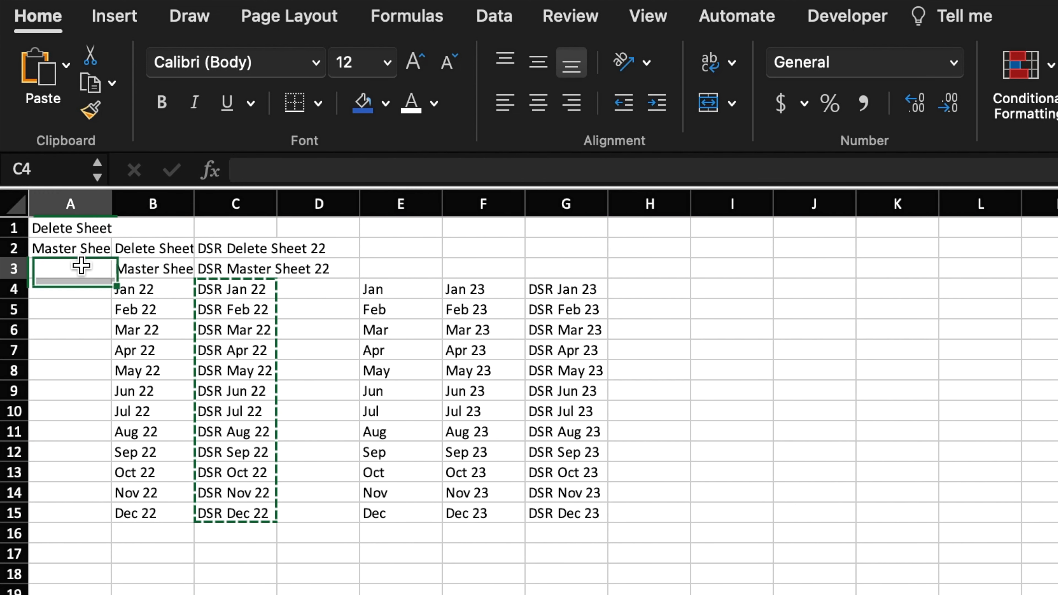
pyautogui.press('super+v')
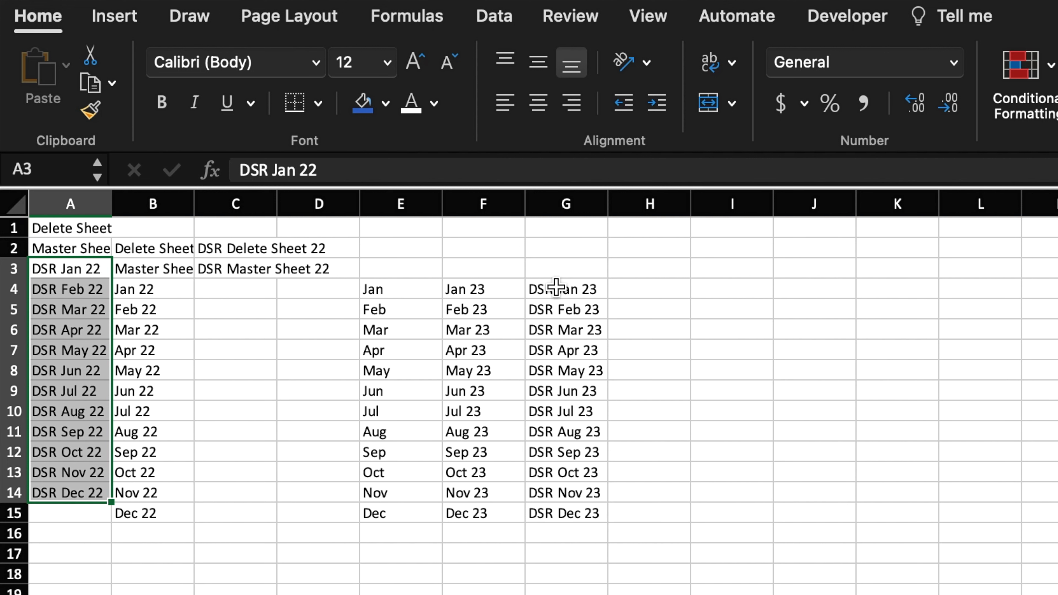
pyautogui.moveTo(556, 288); pyautogui.dragTo(586, 513)
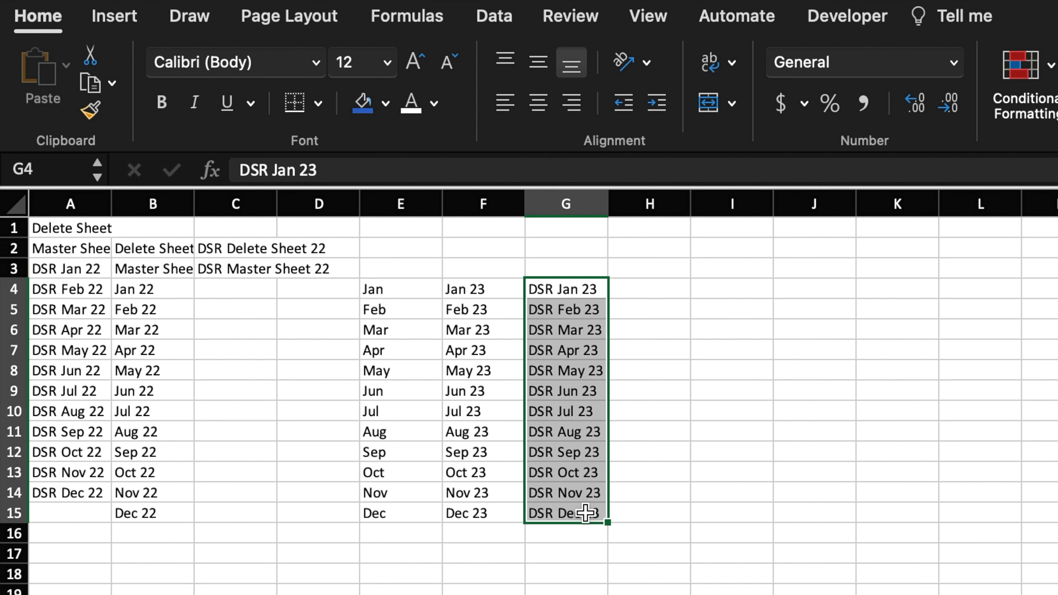
pyautogui.press('super+c')
pyautogui.click(85, 514)
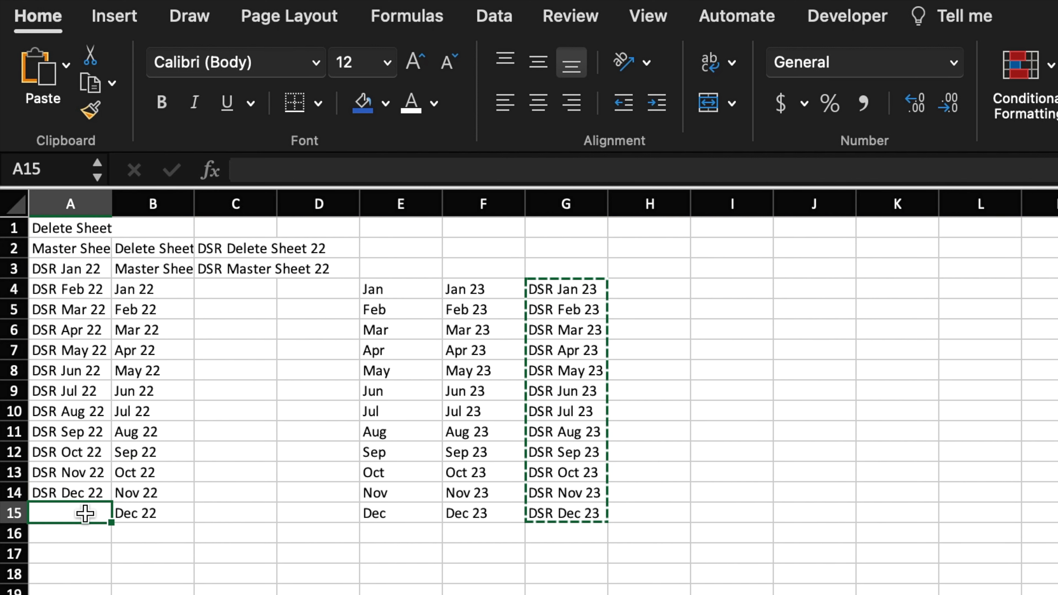
pyautogui.press('super+v')
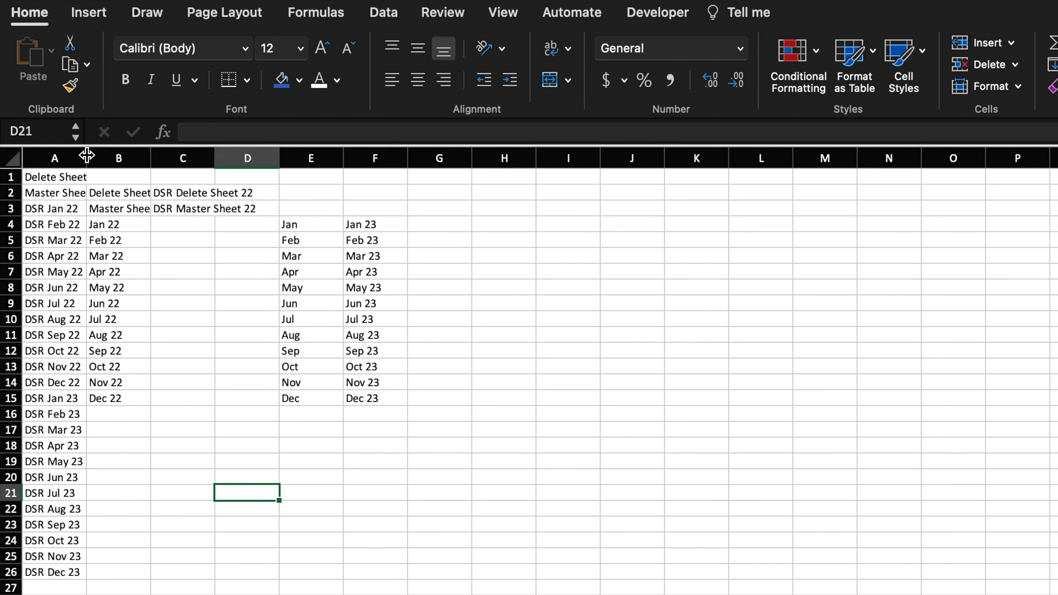
# Autofit the width of column A and delete the leftover columns B to F.
pyautogui.doubleClick(87, 157)
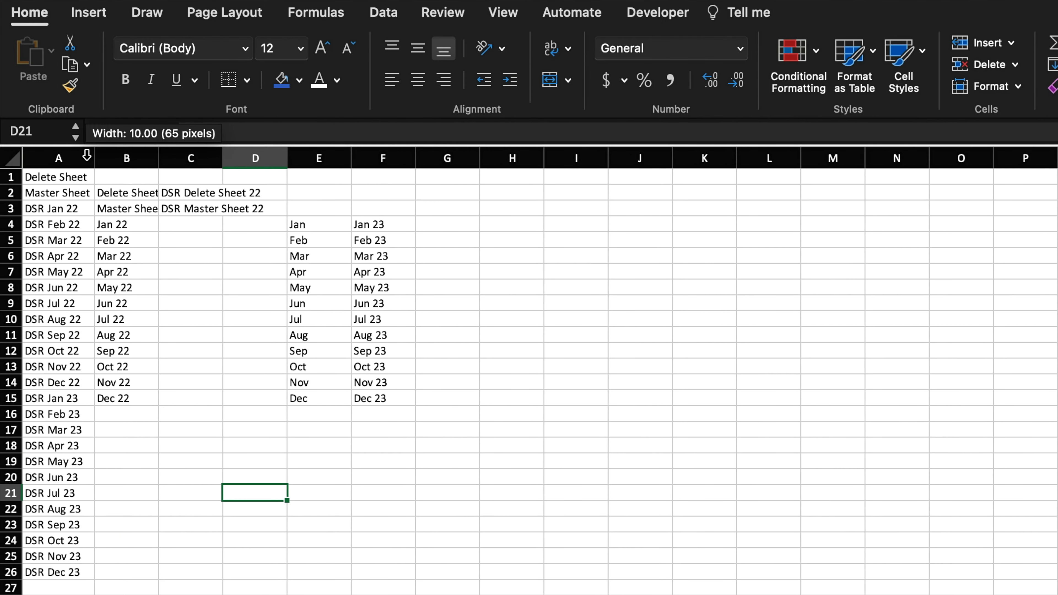
pyautogui.moveTo(133, 156); pyautogui.dragTo(386, 158)
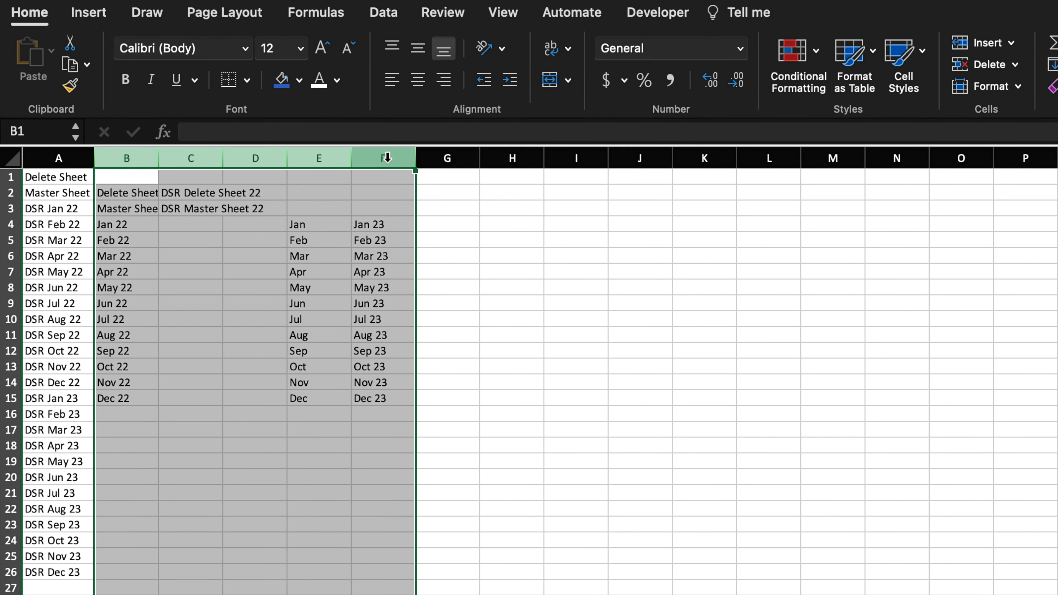
pyautogui.rightClick(385, 158)
pyautogui.click(418, 287)
pyautogui.click(640, 351)
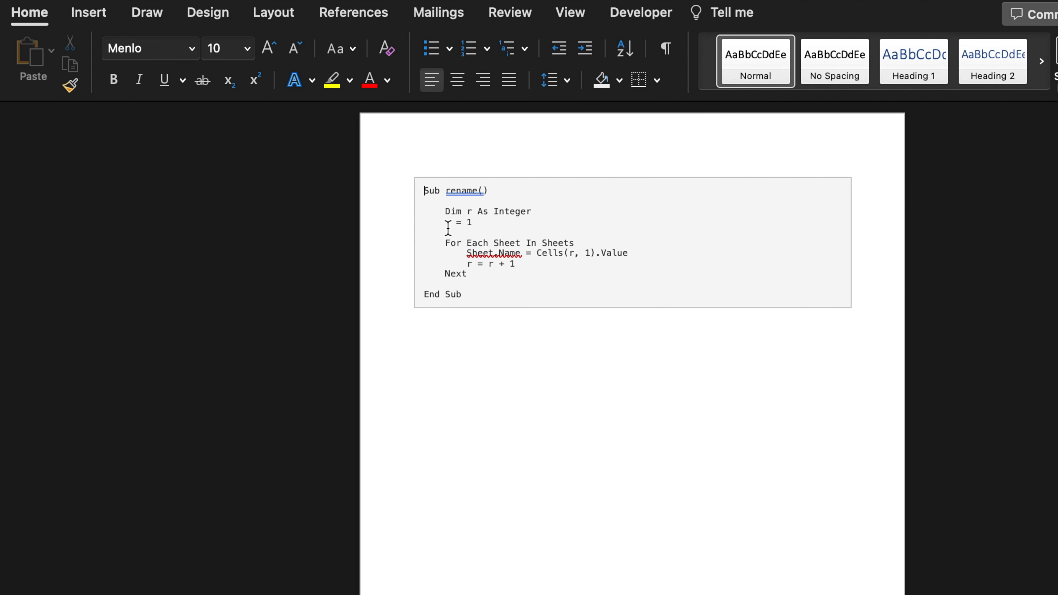
# Copy the rename macro code from the Word document and paste it into a new Visual Basic module of the workbook Insert & Rename Multiple Sheets 2.
pyautogui.moveTo(422, 190); pyautogui.dragTo(492, 304)
pyautogui.press('super+c')
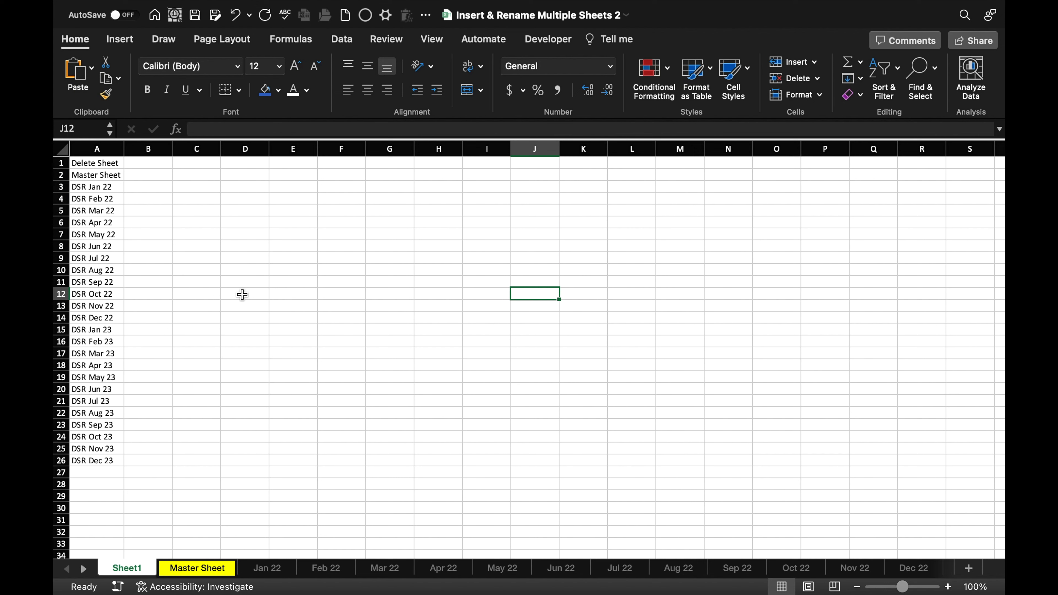
pyautogui.click(549, 41)
pyautogui.click(73, 73)
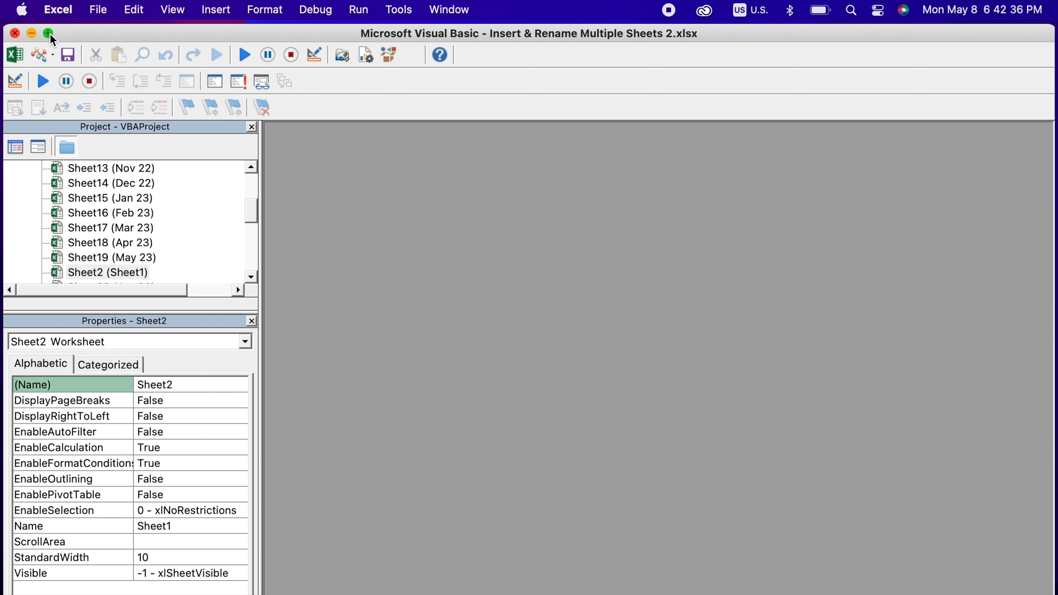
pyautogui.click(222, 10)
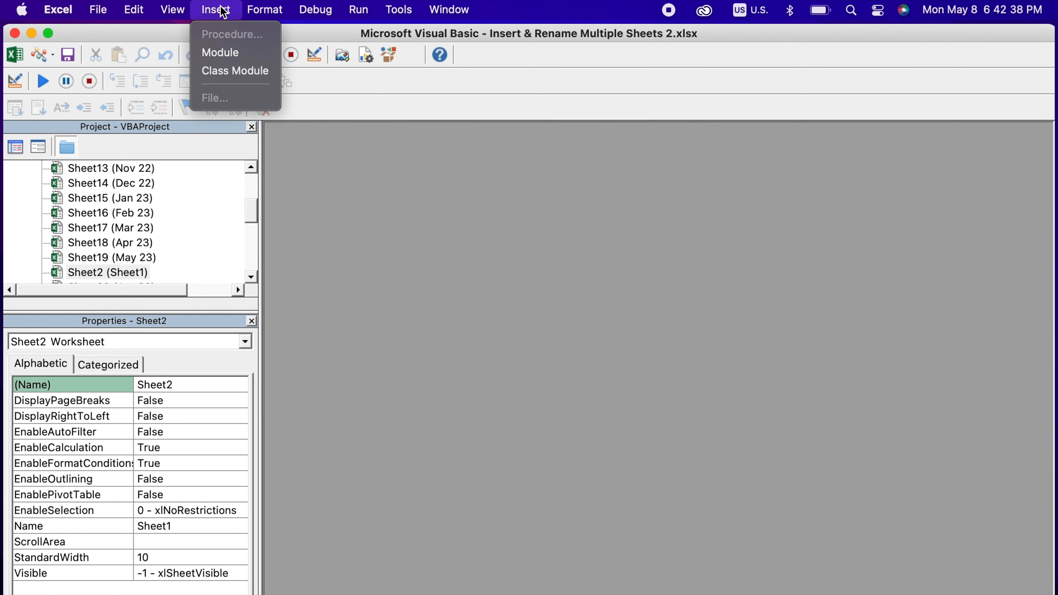
pyautogui.click(233, 52)
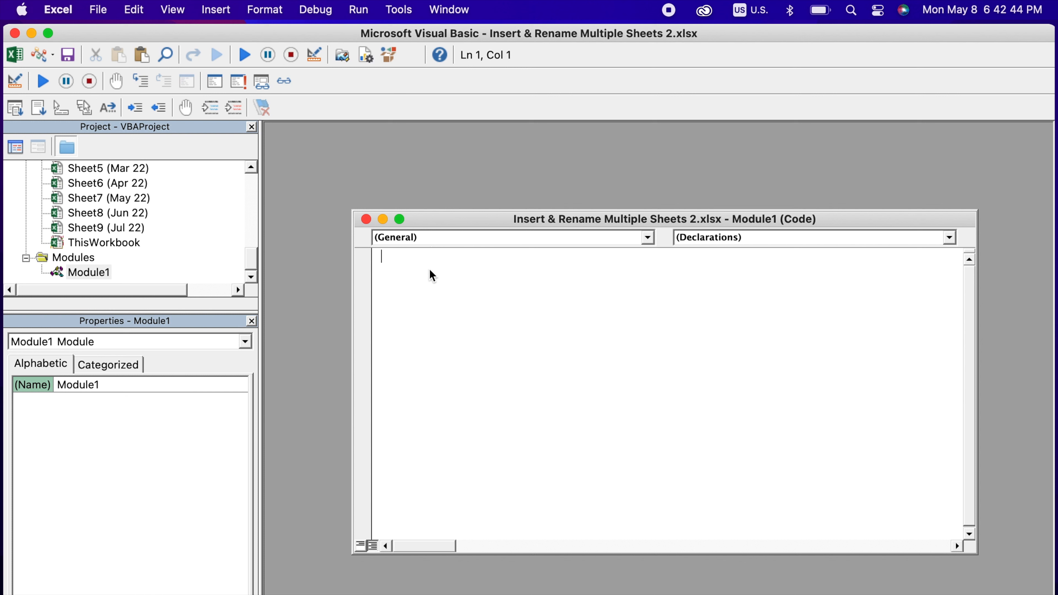
pyautogui.press('super+v')
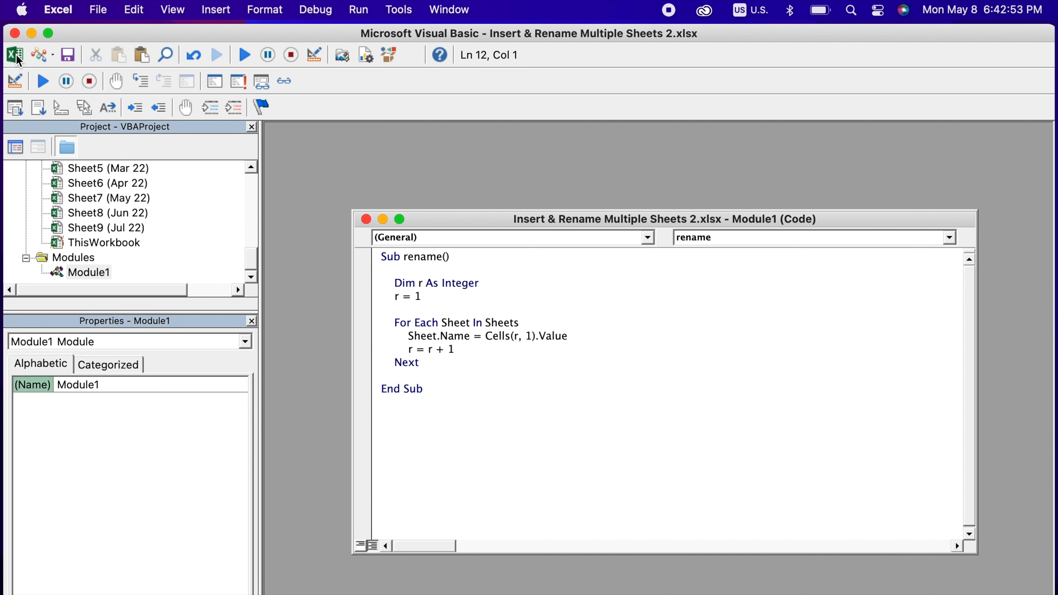
# Return to the workbook and run the rename macro on the sheet holding the list of names.
pyautogui.click(15, 55)
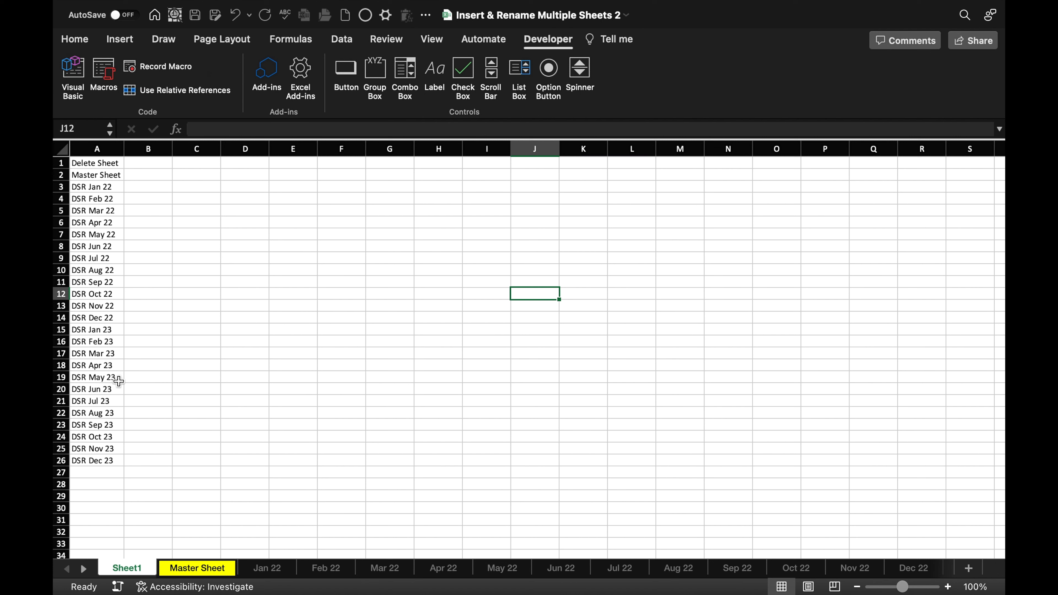
pyautogui.click(113, 461)
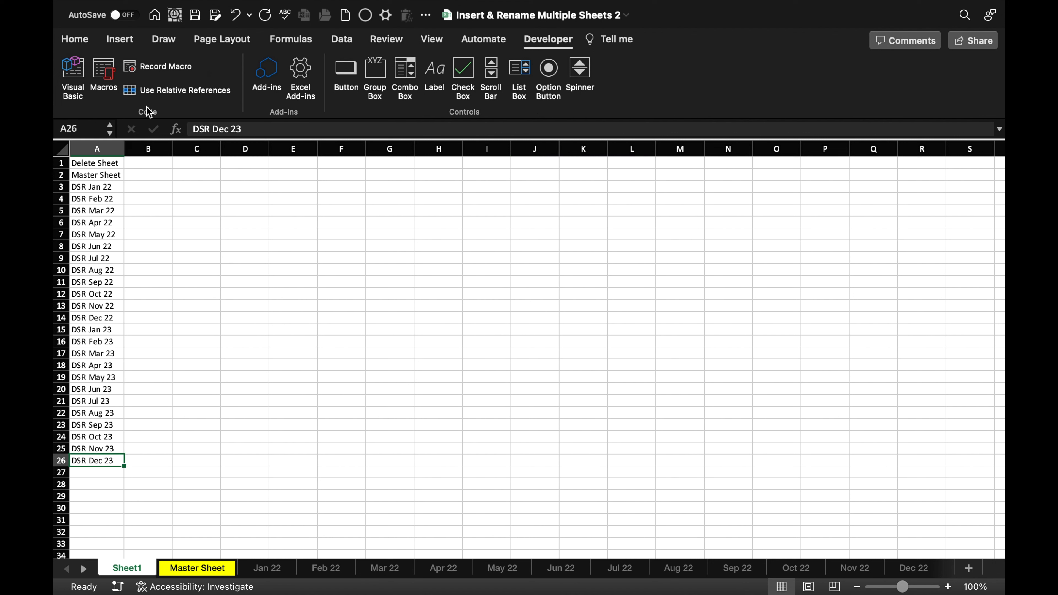
pyautogui.click(111, 72)
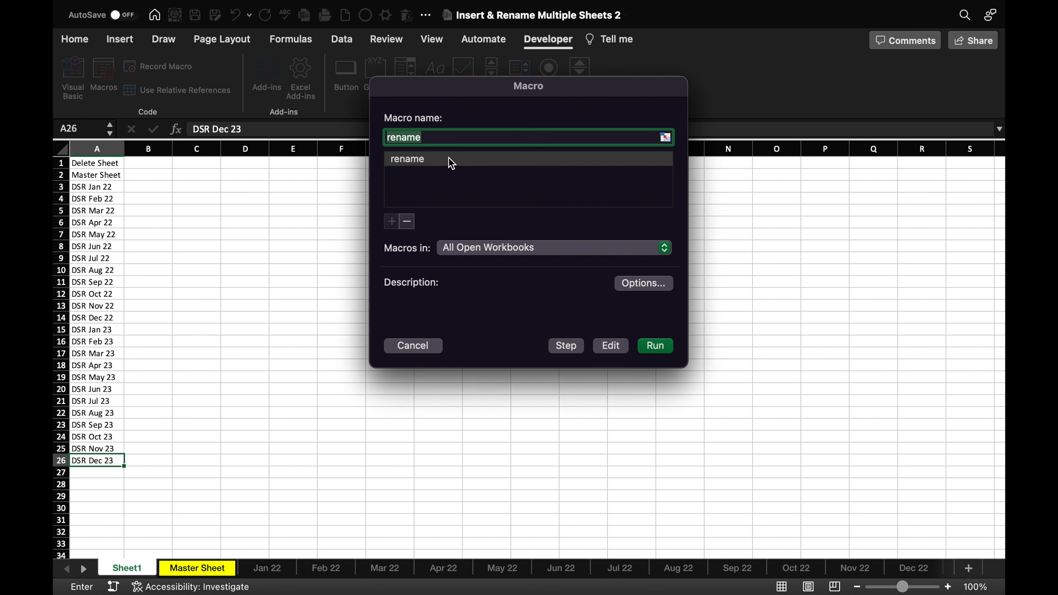
pyautogui.click(452, 163)
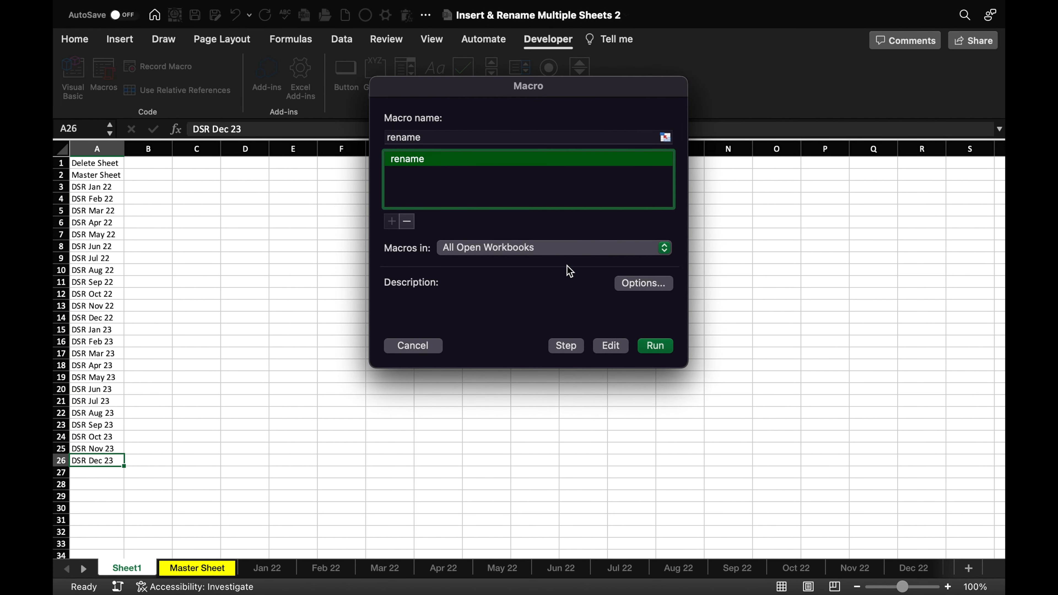
pyautogui.click(660, 347)
# Look through the sheet tabs, including DSR Jan 23, DSR Feb 23 and DSR Mar 23, to check the new sheet names.
pyautogui.click(68, 570)
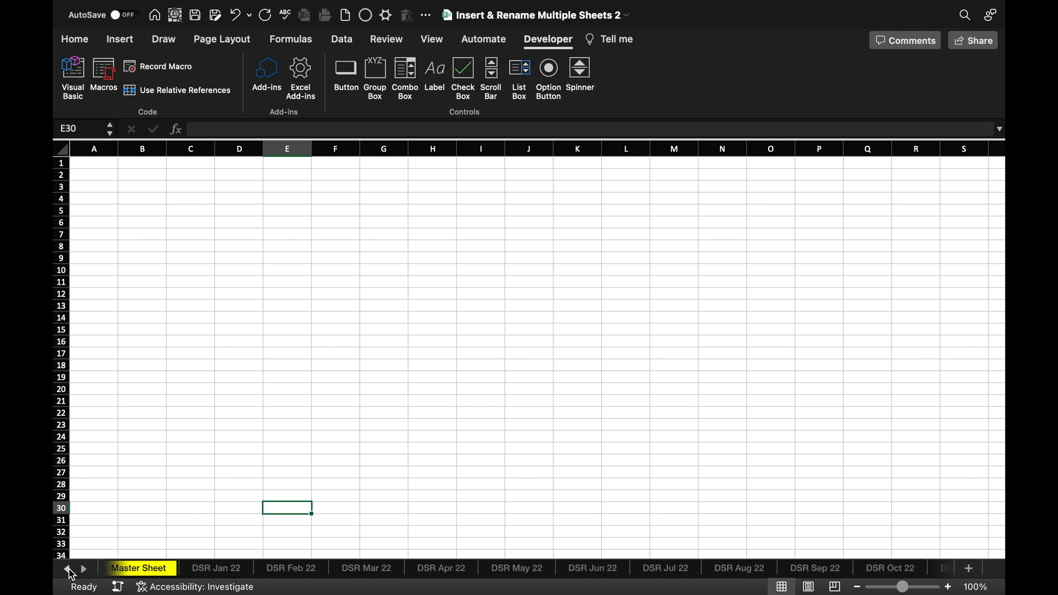
pyautogui.click(69, 570)
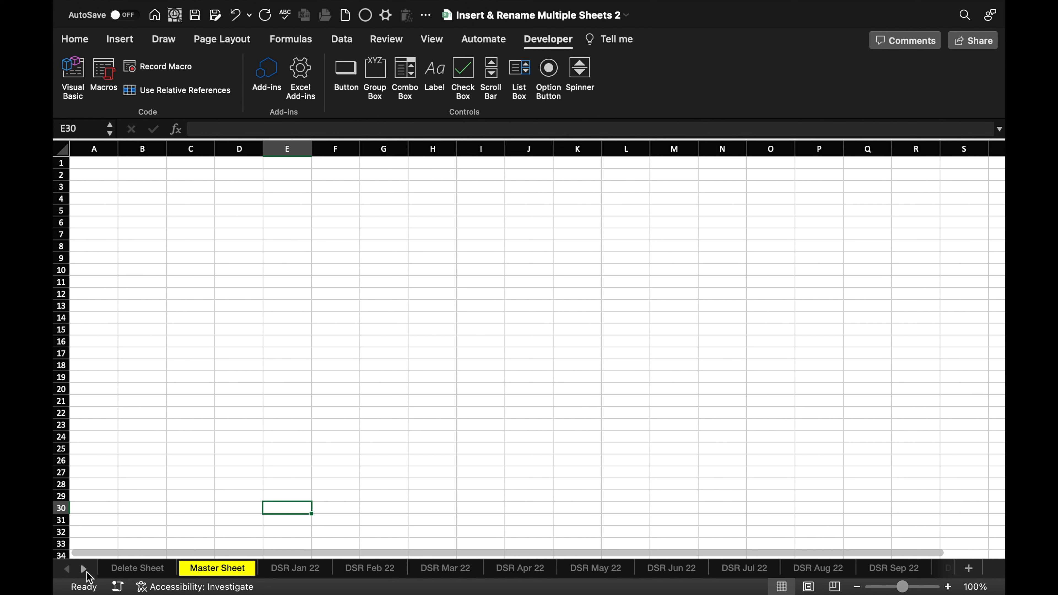
pyautogui.click(85, 570)
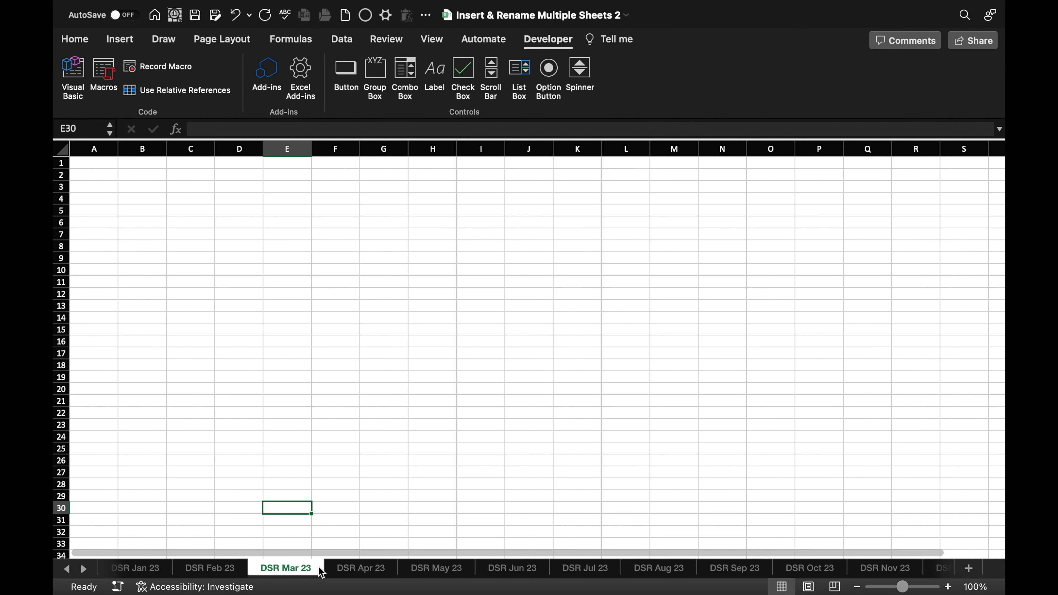
pyautogui.click(138, 572)
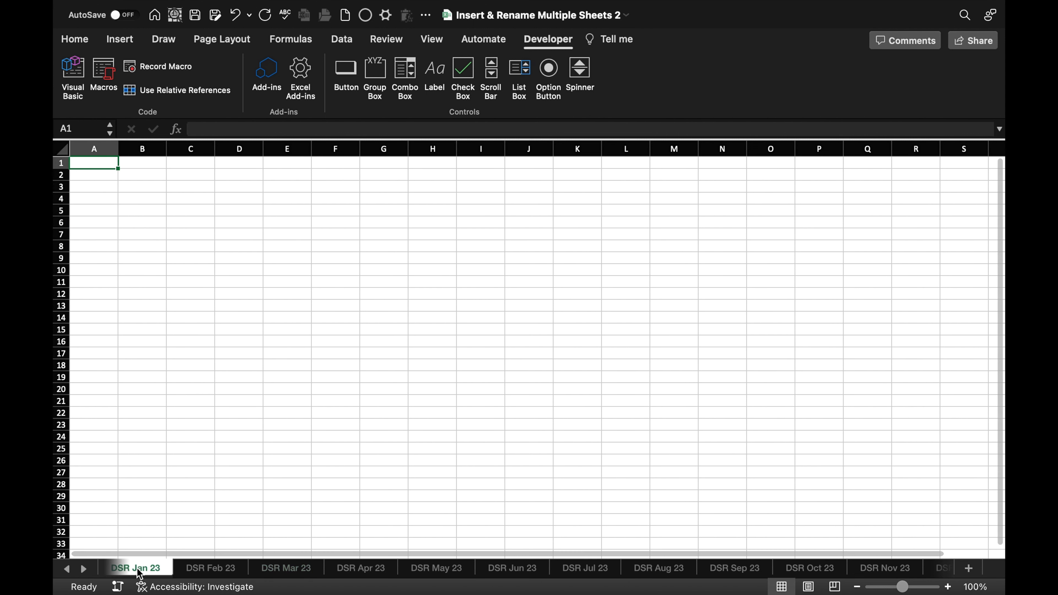
pyautogui.click(222, 568)
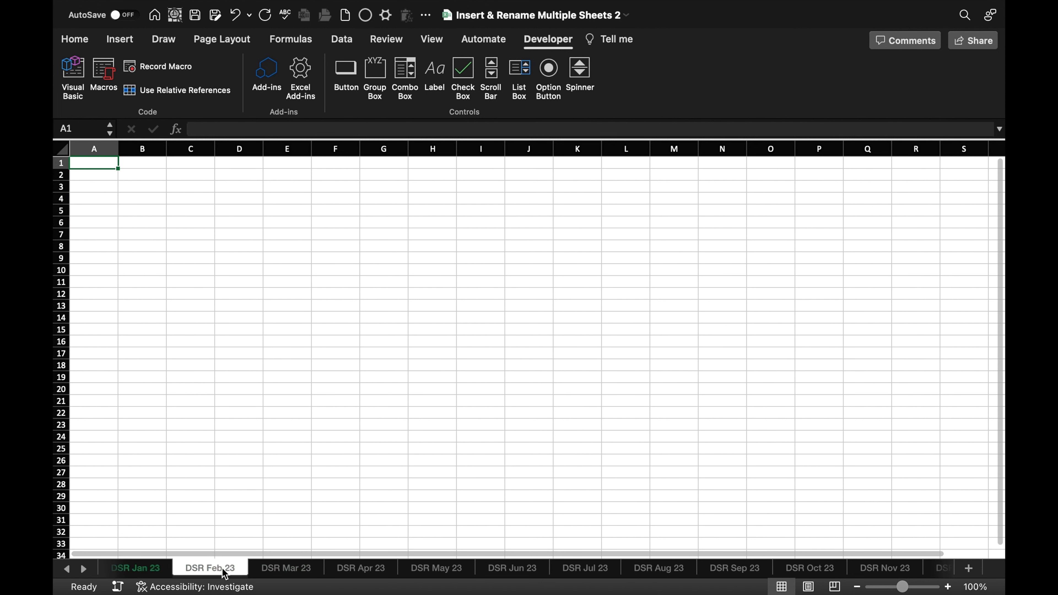
pyautogui.click(282, 569)
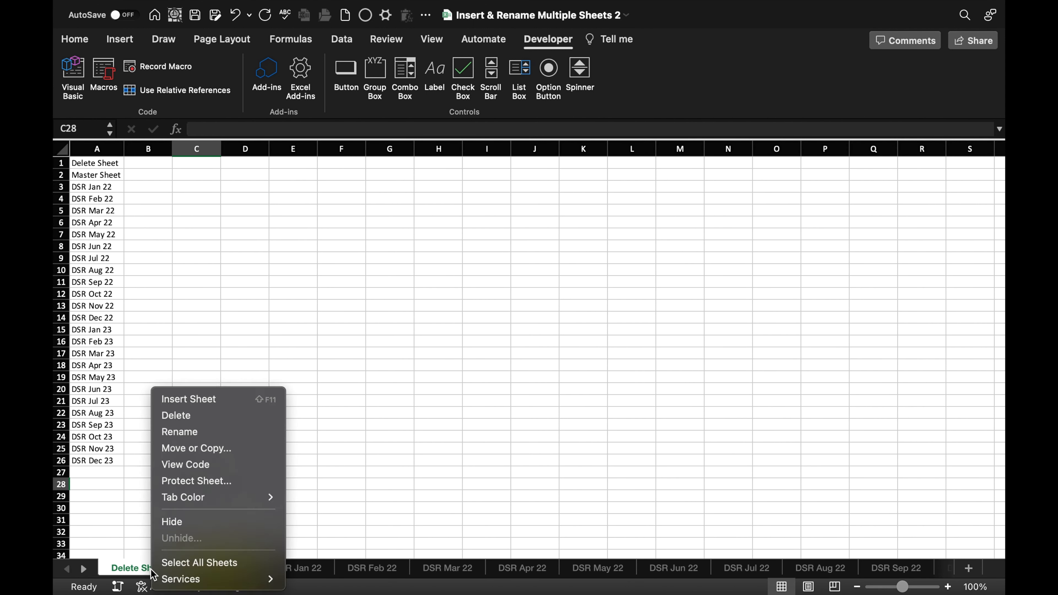
pyautogui.press('Escape')
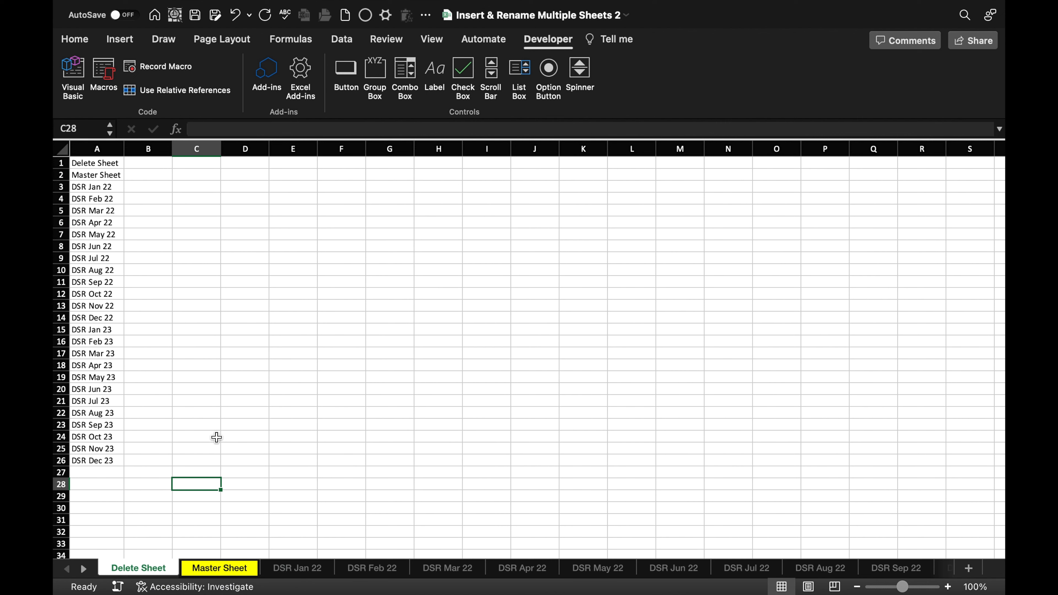
# Permanently delete the sheet named Delete Sheet.
pyautogui.rightClick(142, 573)
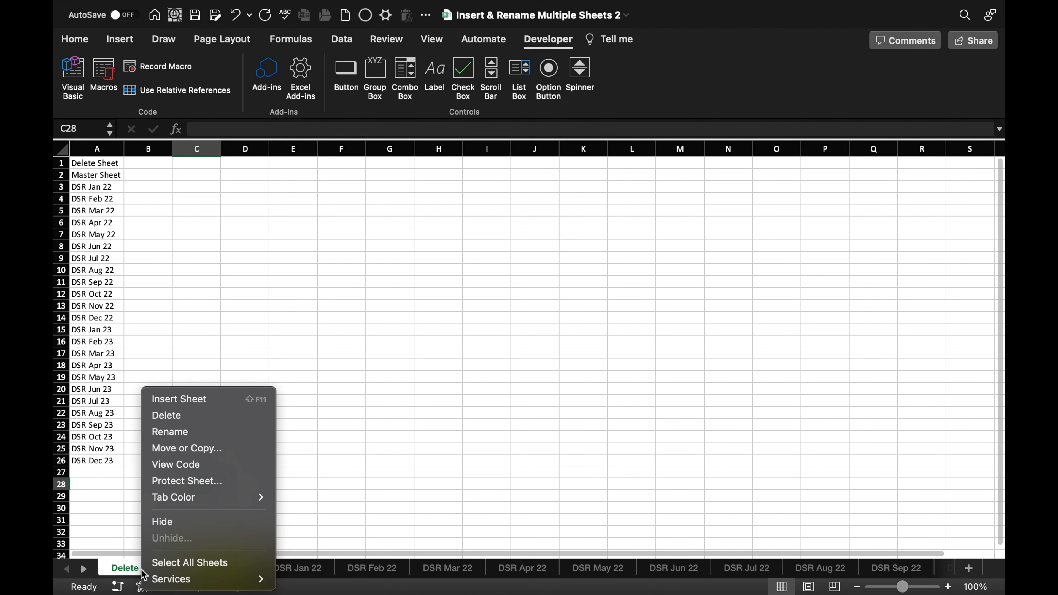
pyautogui.click(180, 415)
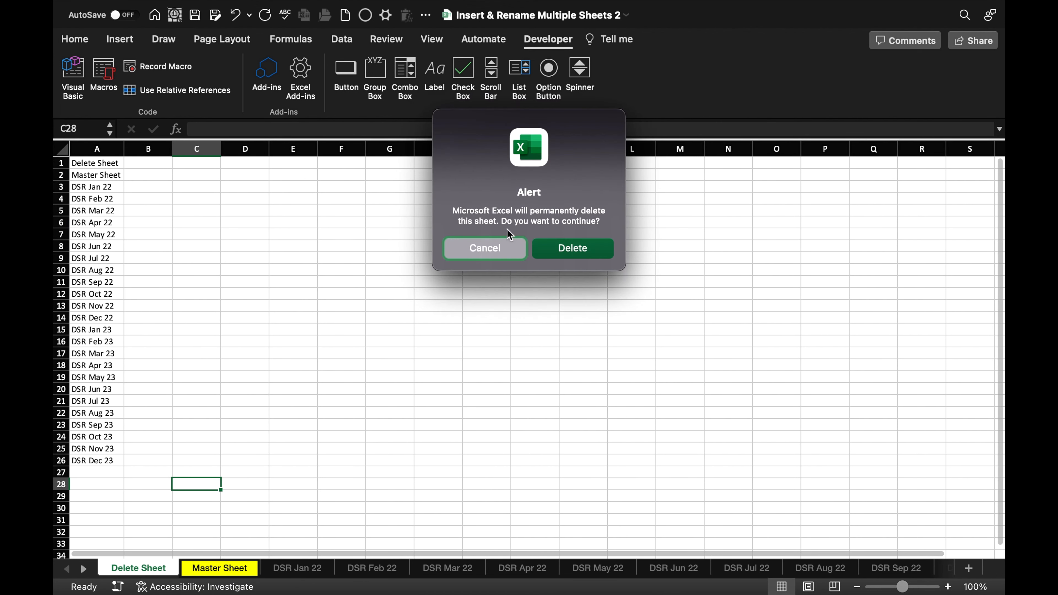
pyautogui.click(568, 247)
pyautogui.click(725, 286)
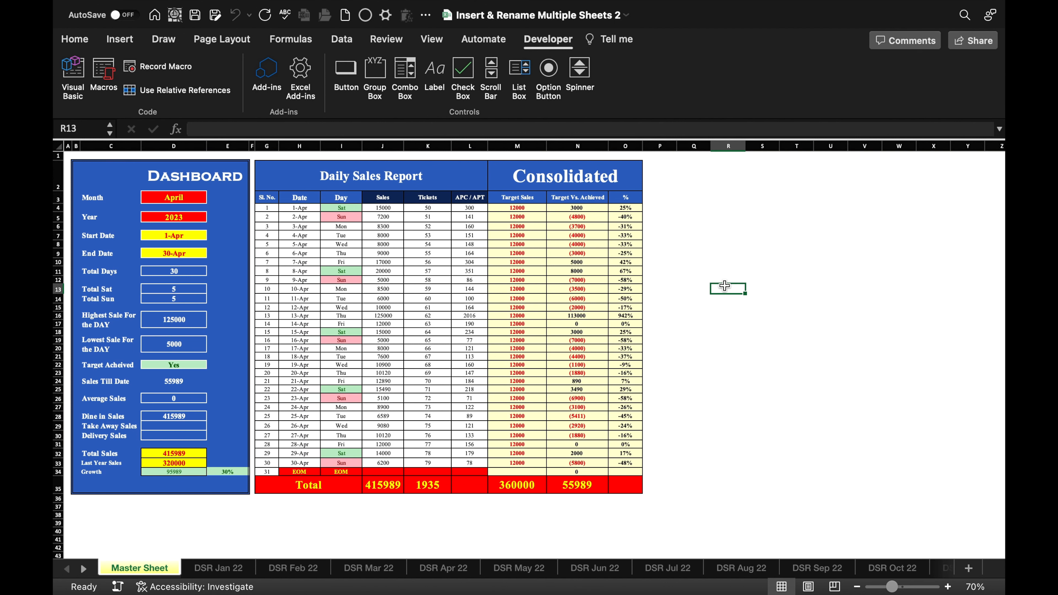
# Copy all cells of Master Sheet, and group the sheets from DSR Jan 22 to DSR Dec 23.
pyautogui.click(59, 146)
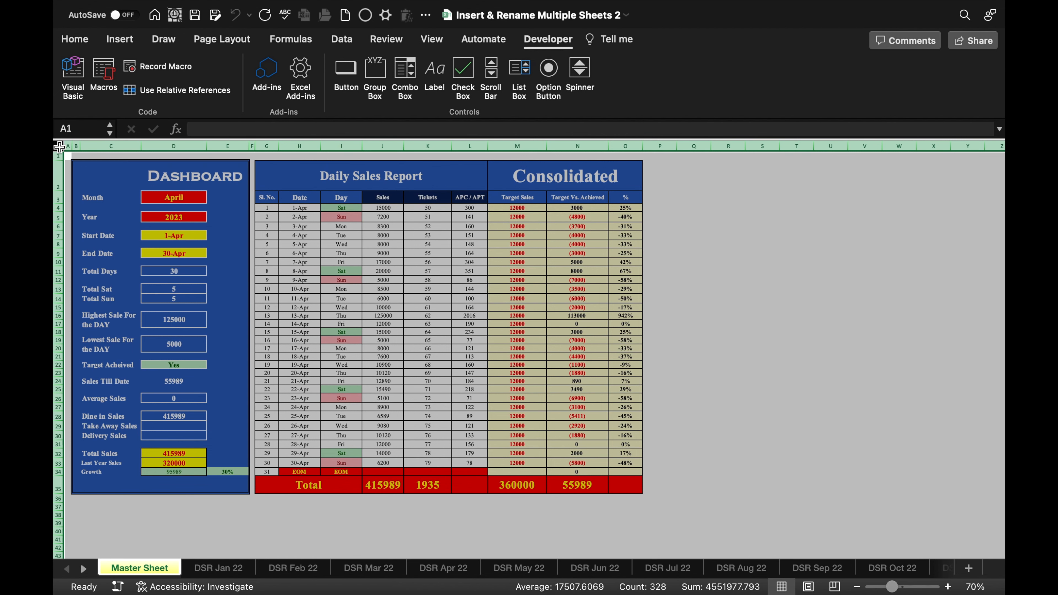
pyautogui.press('super+c')
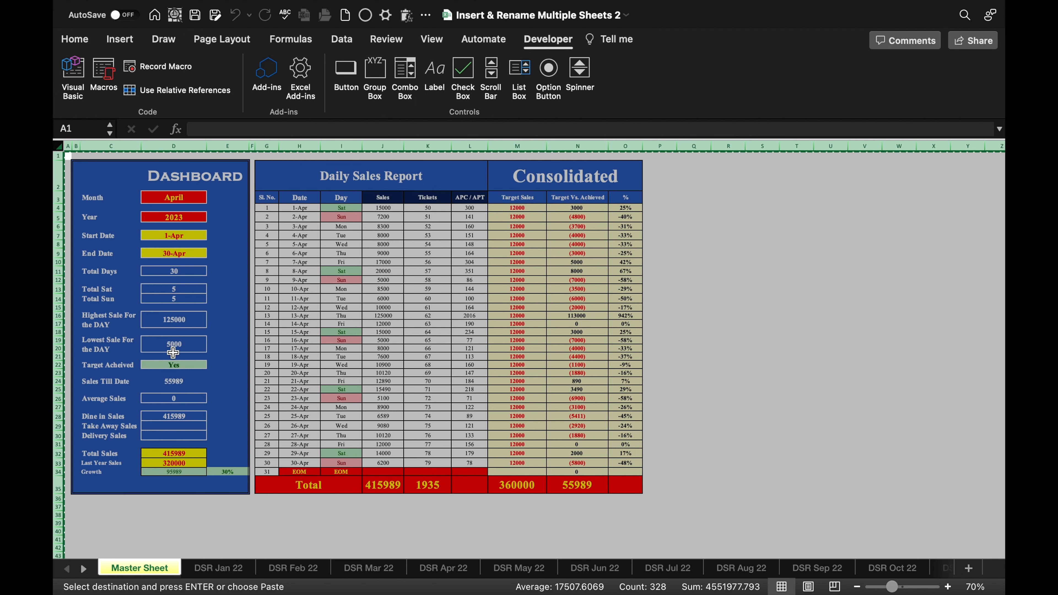
pyautogui.click(225, 570)
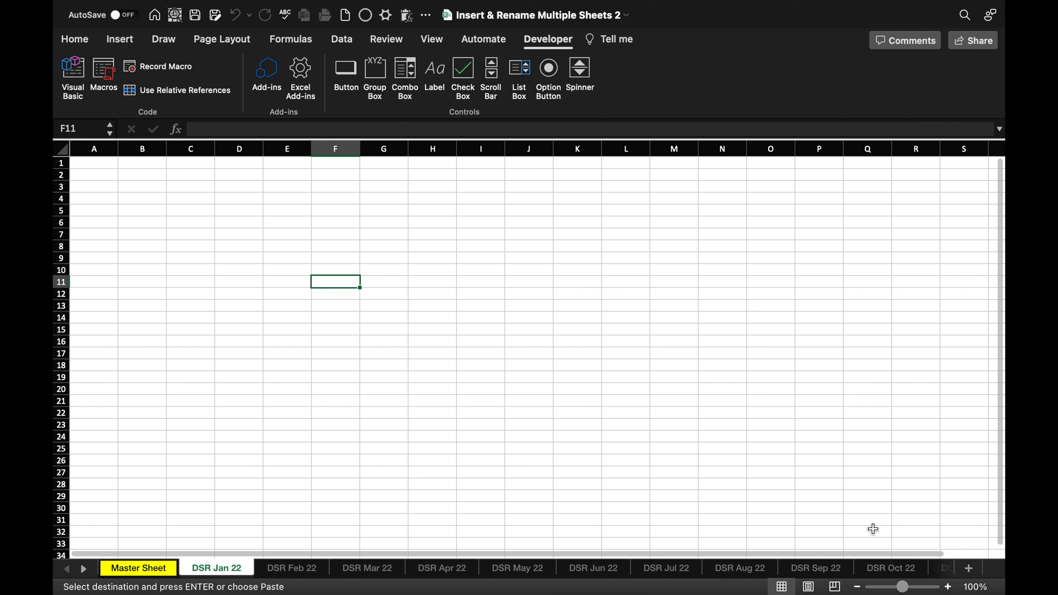
pyautogui.click(83, 570)
pyautogui.click(83, 569)
pyautogui.click(84, 569)
pyautogui.click(84, 569)
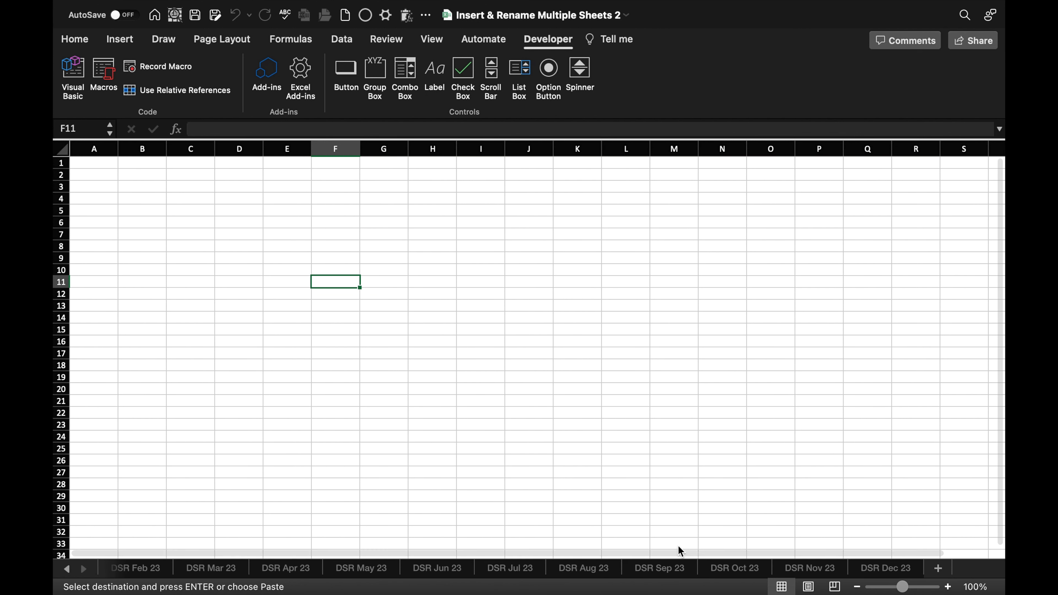
pyautogui.keyDown('shift'); pyautogui.click(885, 569); pyautogui.keyUp('shift')
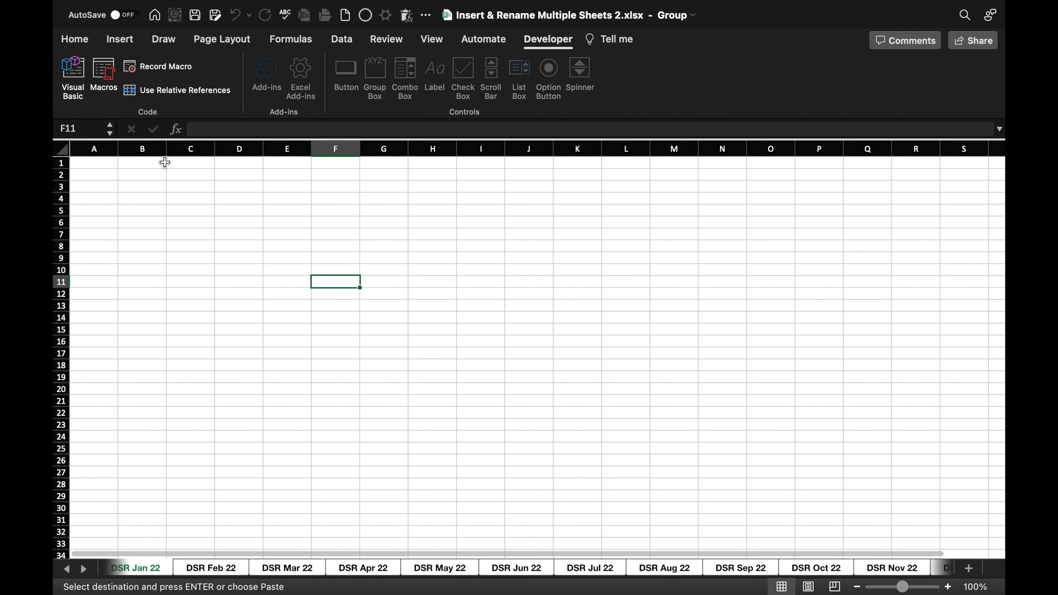
# Paste the copied Master Sheet dashboard and report over all cells of the grouped DSR sheets.
pyautogui.click(60, 148)
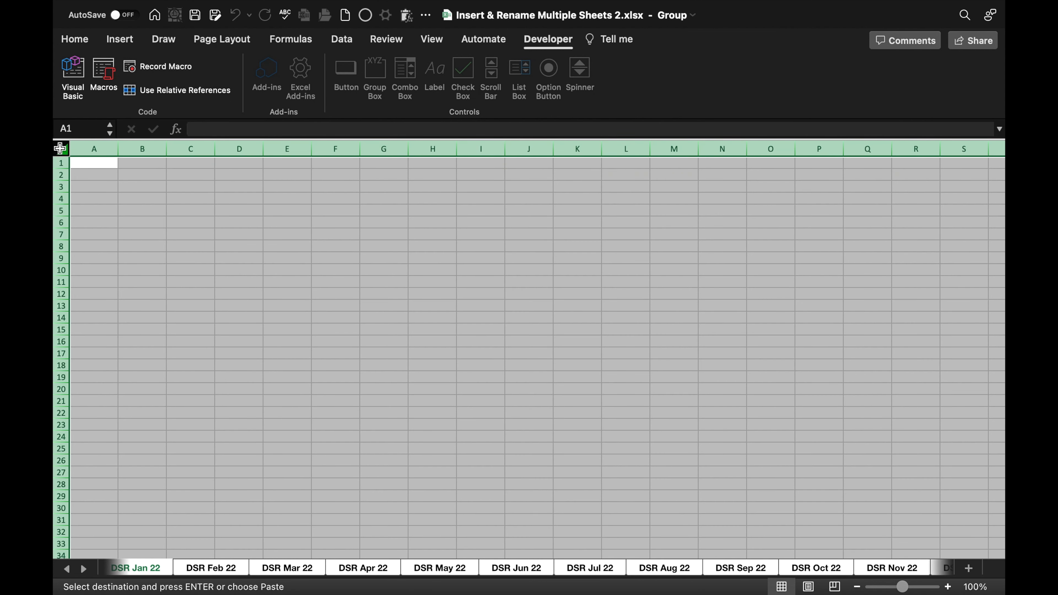
pyautogui.press('cmd+v')
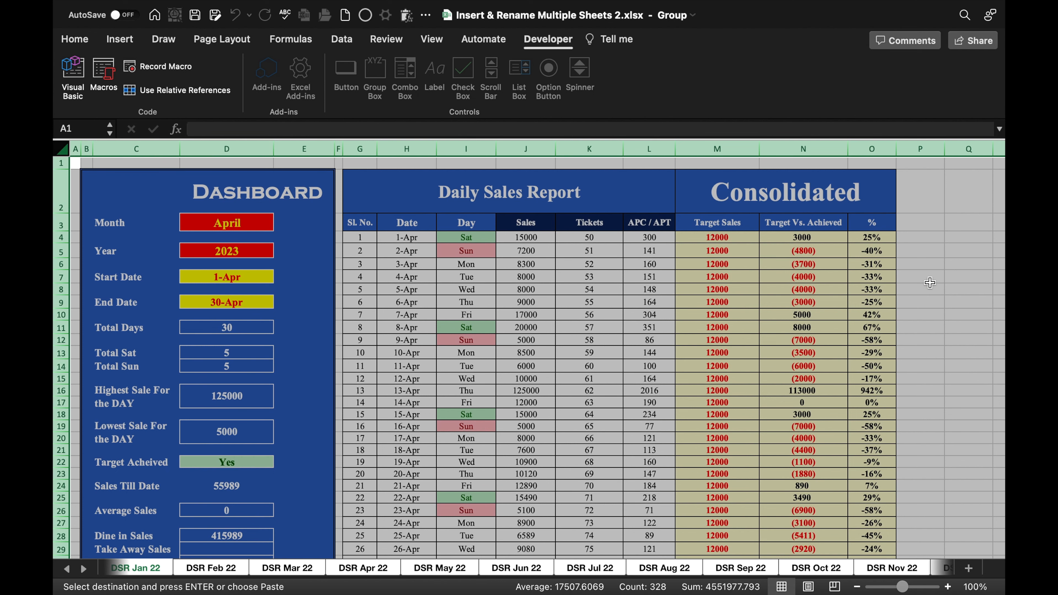
pyautogui.click(919, 278)
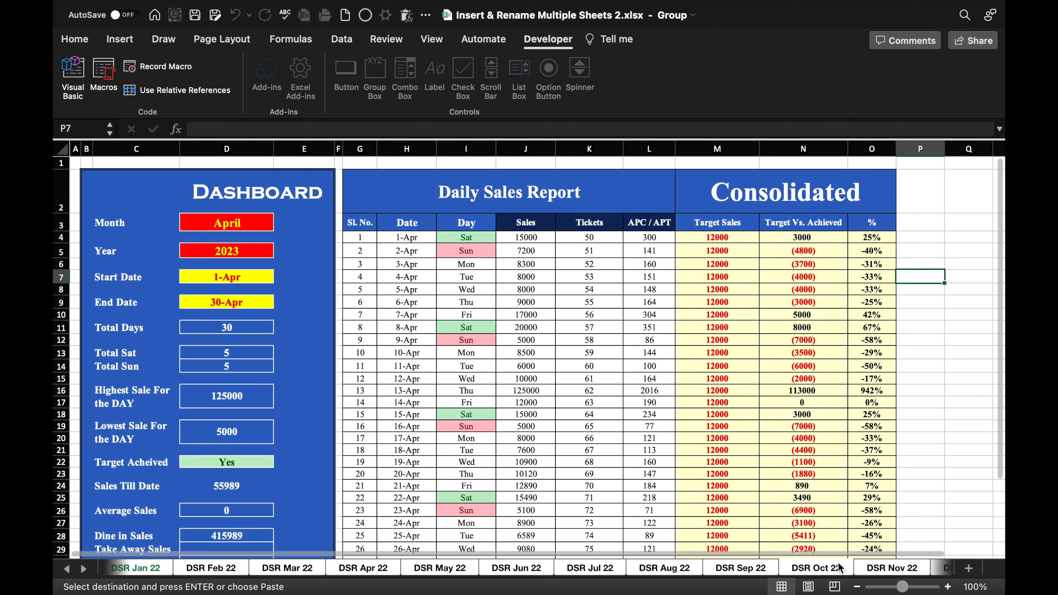
pyautogui.click(753, 572)
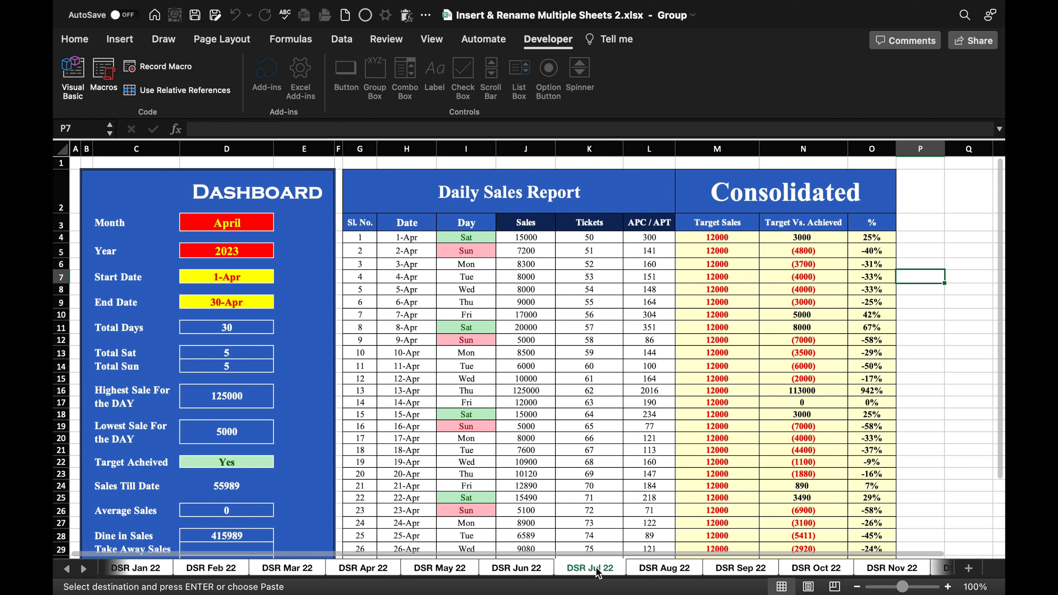